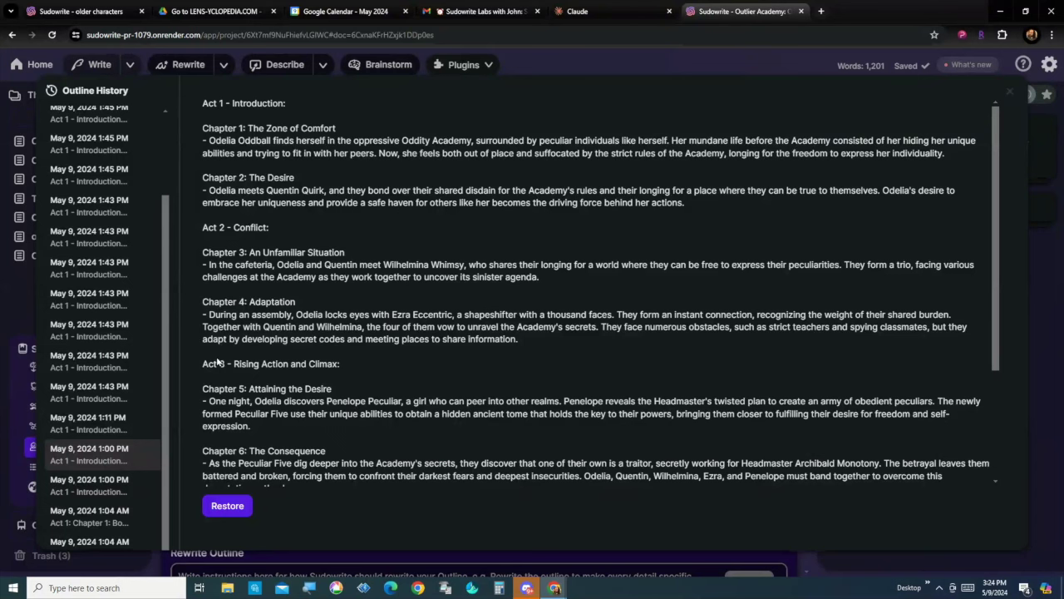
Step: Compare the May 9, 2024 1:11 PM outline version with the latest 1:46 PM version in the outline history, and close the history
{"action": "left_click", "coordinate": [87, 422]}
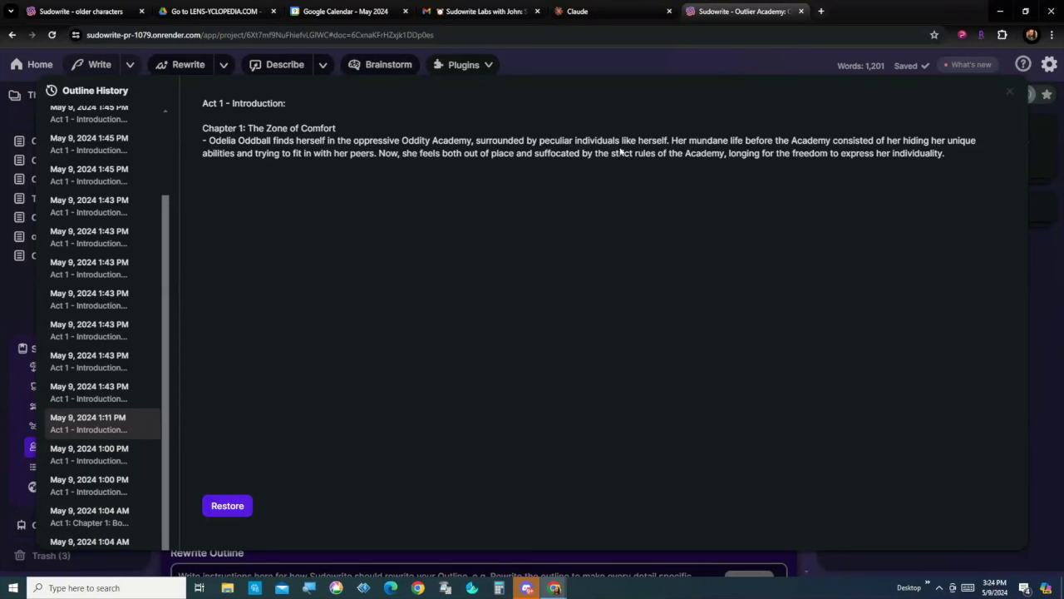
{"action": "left_click_drag", "start_coordinate": [727, 153], "coordinate": [943, 173]}
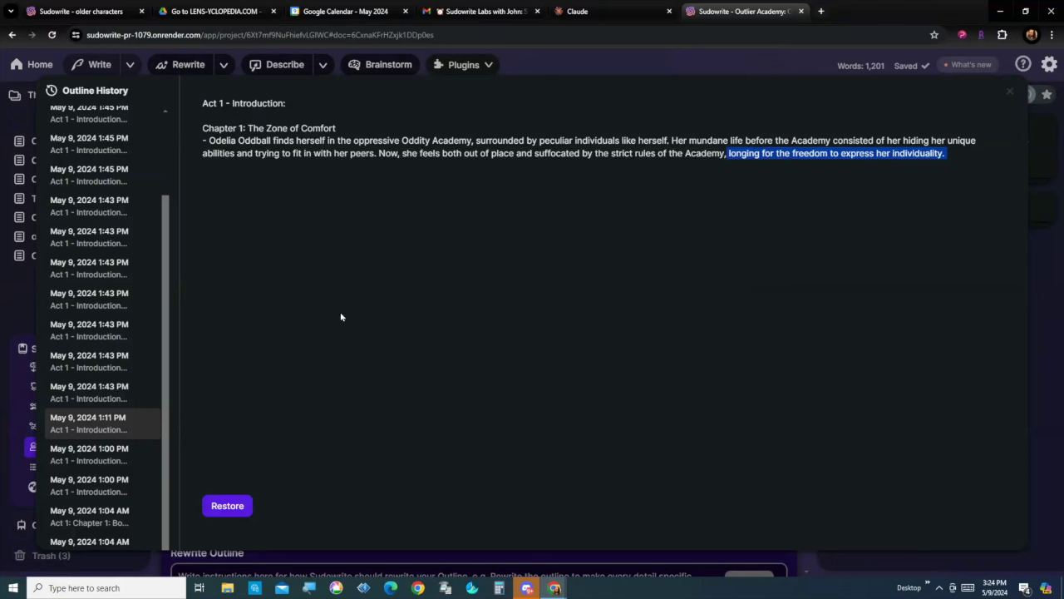
{"action": "scroll", "coordinate": [108, 184], "scroll_direction": "up", "scroll_amount": 2}
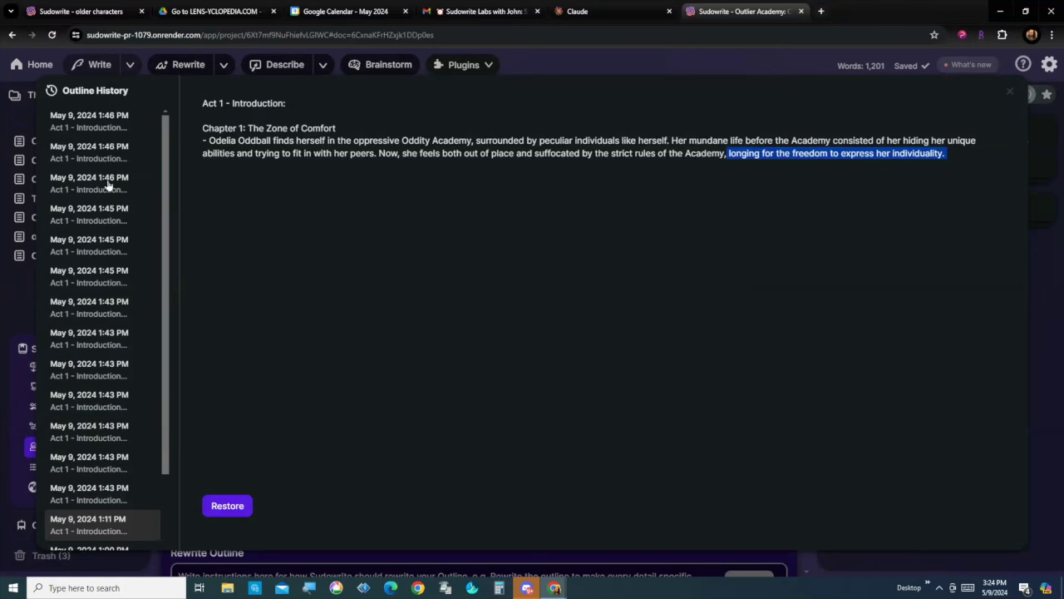
{"action": "left_click", "coordinate": [106, 125]}
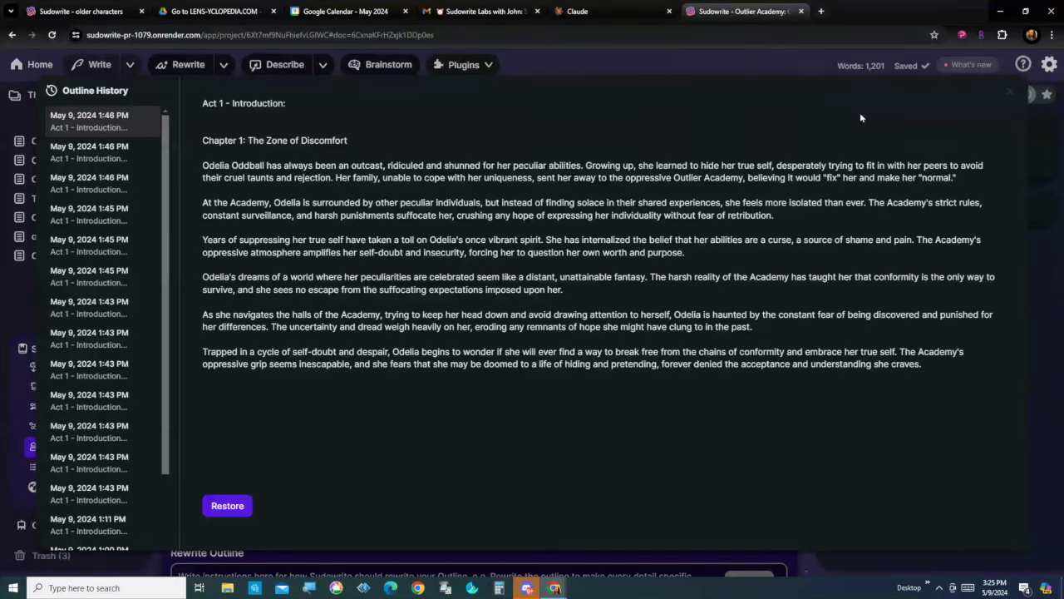
{"action": "left_click", "coordinate": [1012, 89]}
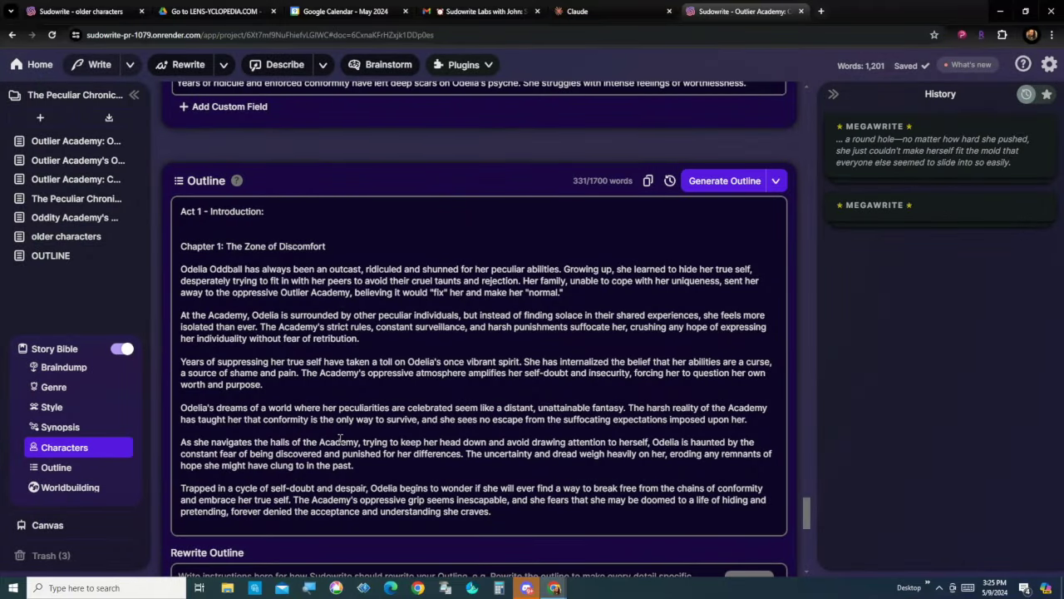
Step: Review the Story Bible's Synopsis section and the character list down to the Odelia Oddball card
{"action": "scroll", "coordinate": [341, 425], "scroll_direction": "up", "scroll_amount": 1}
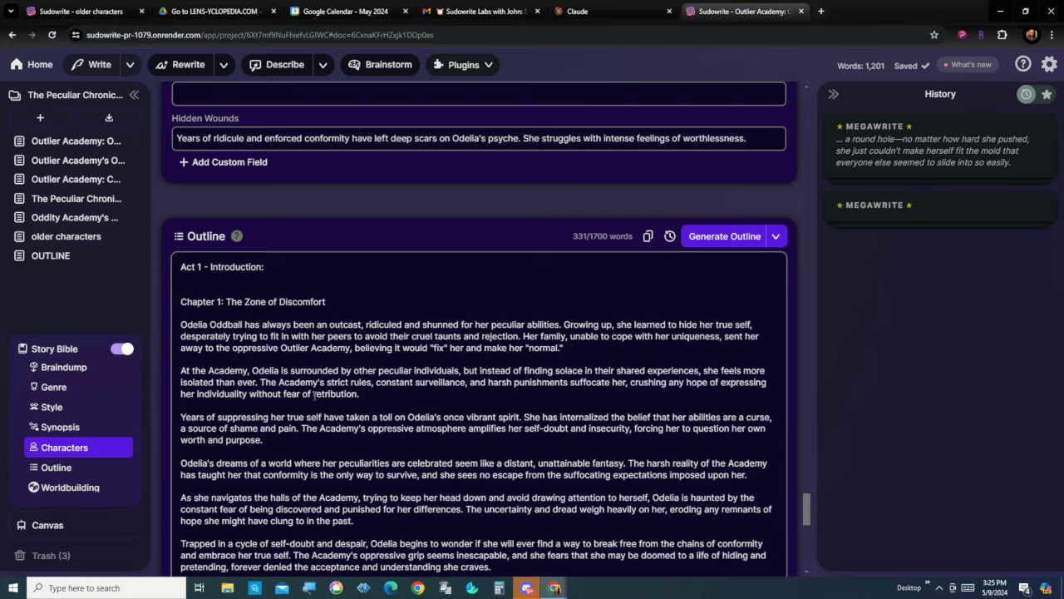
{"action": "scroll", "coordinate": [314, 401], "scroll_direction": "up", "scroll_amount": 4}
{"action": "scroll", "coordinate": [315, 401], "scroll_direction": "up", "scroll_amount": 10}
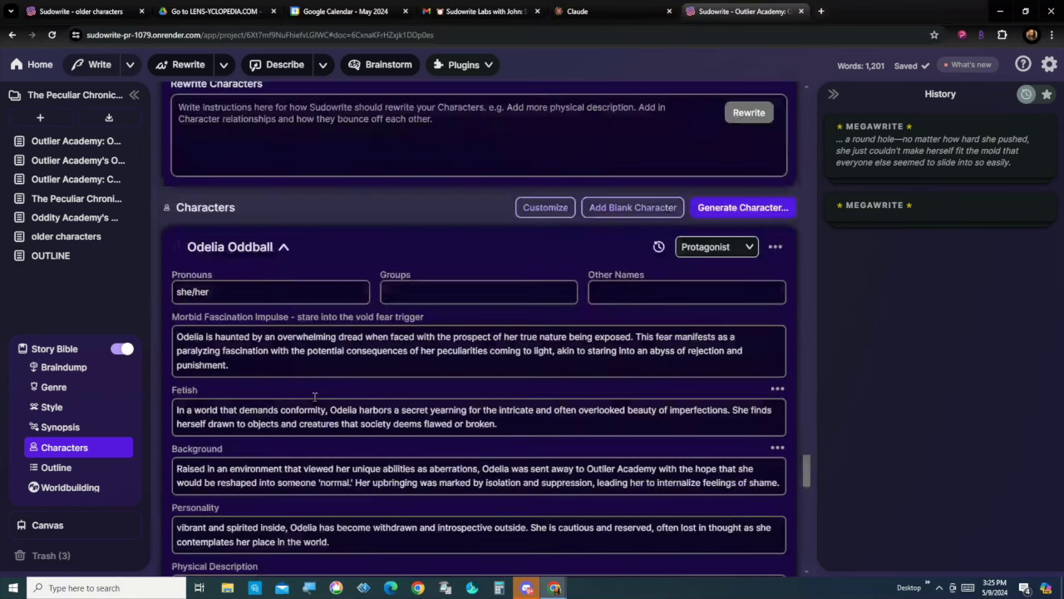
{"action": "scroll", "coordinate": [314, 401], "scroll_direction": "down", "scroll_amount": 2}
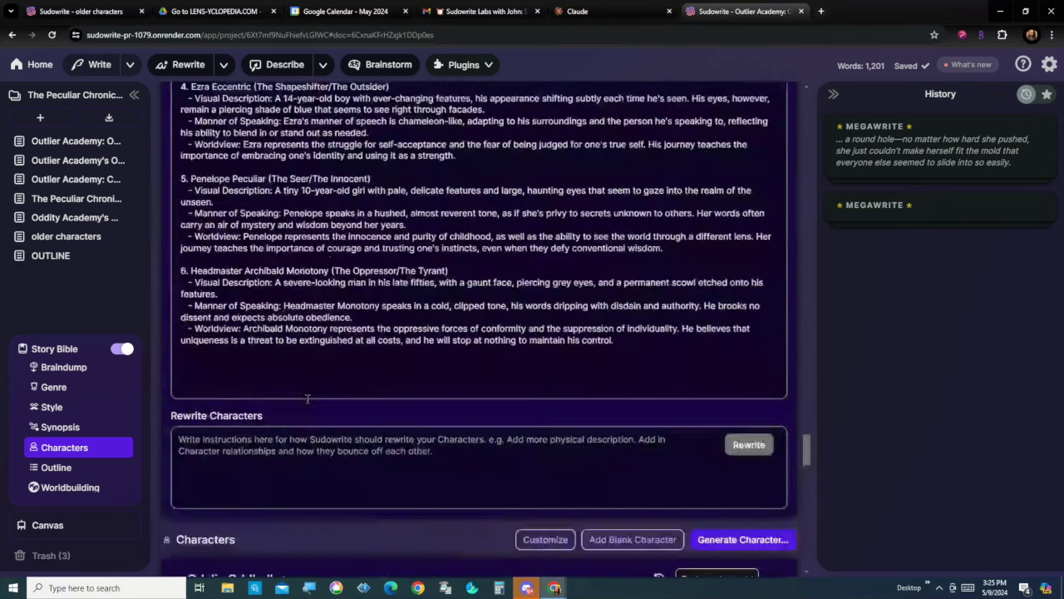
{"action": "left_click", "coordinate": [83, 432]}
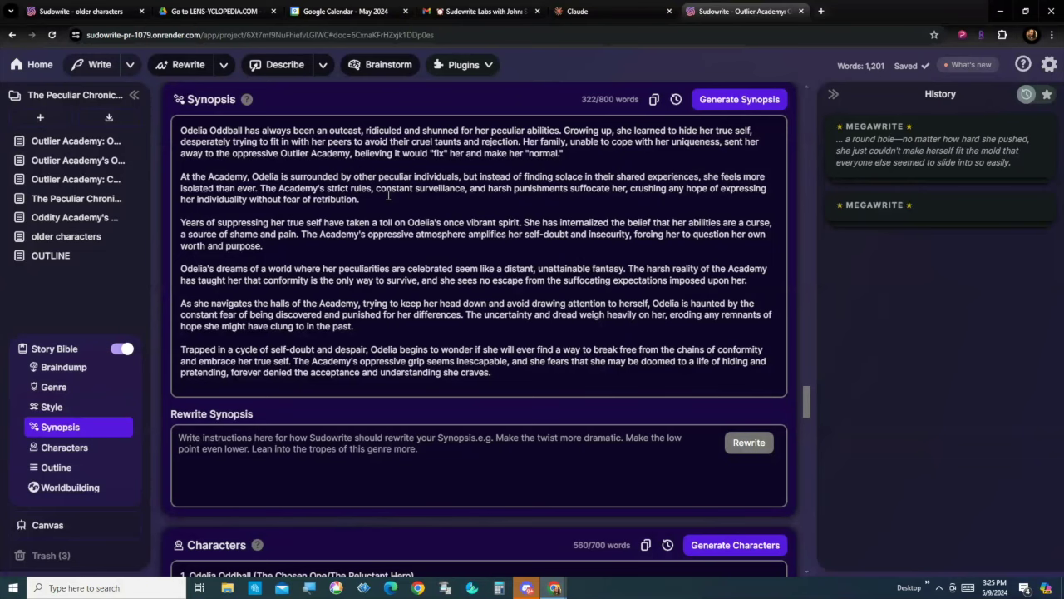
{"action": "scroll", "coordinate": [373, 225], "scroll_direction": "down", "scroll_amount": 2}
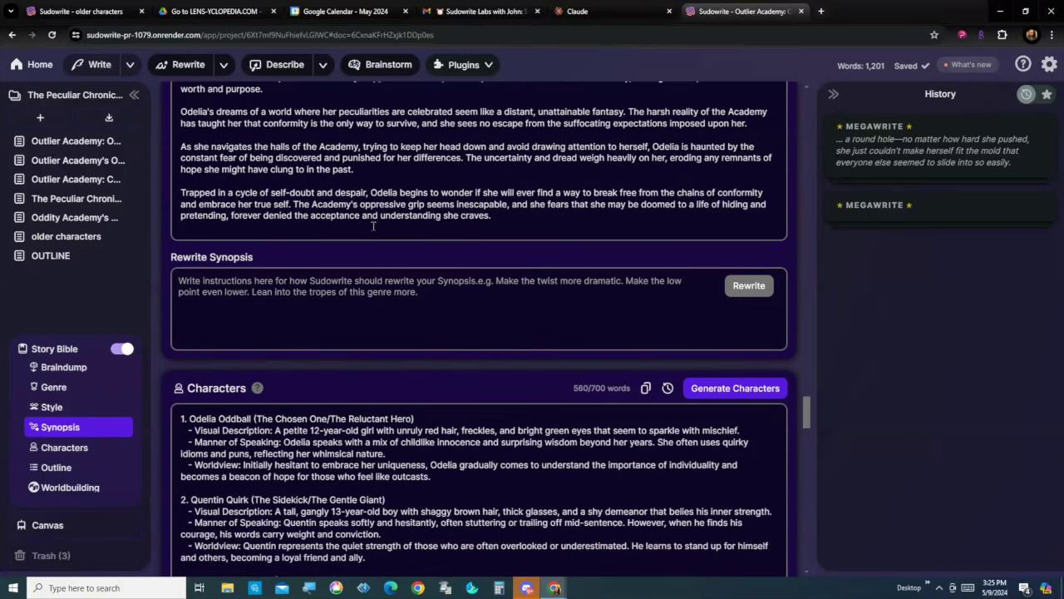
{"action": "scroll", "coordinate": [373, 225], "scroll_direction": "down", "scroll_amount": 8}
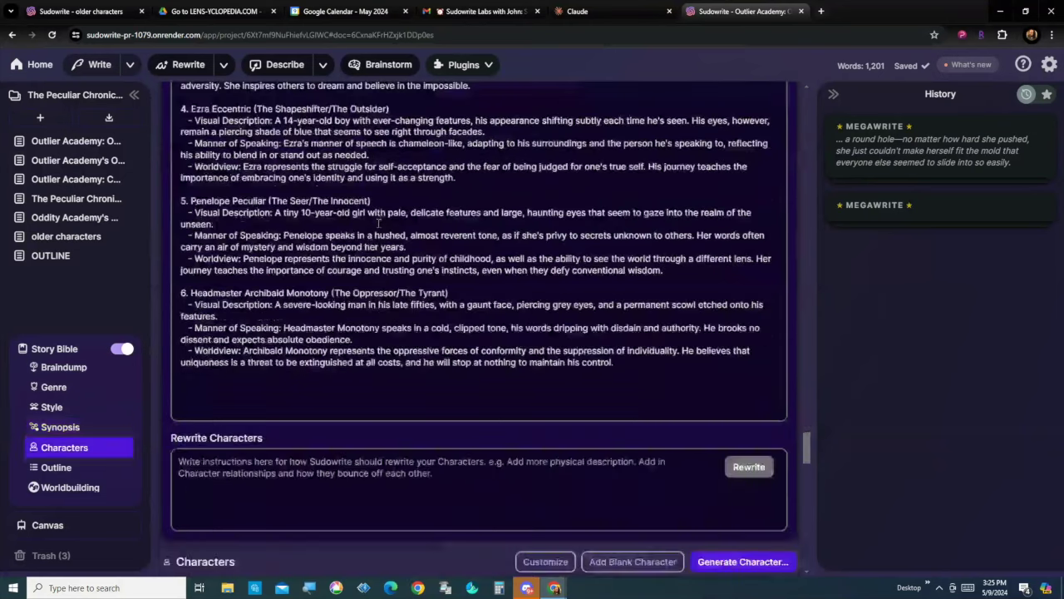
{"action": "scroll", "coordinate": [378, 222], "scroll_direction": "down", "scroll_amount": 5}
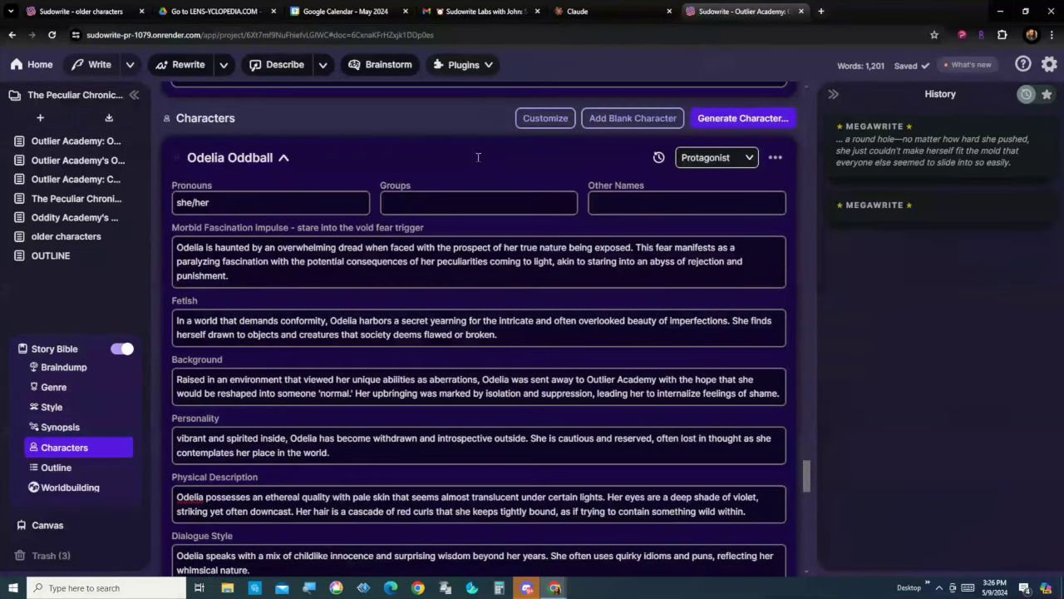
Step: Open the custom instructions prompt for generating a character and dismiss it without entering anything
{"action": "scroll", "coordinate": [479, 158], "scroll_direction": "down", "scroll_amount": 1}
{"action": "scroll", "coordinate": [479, 163], "scroll_direction": "up", "scroll_amount": 1}
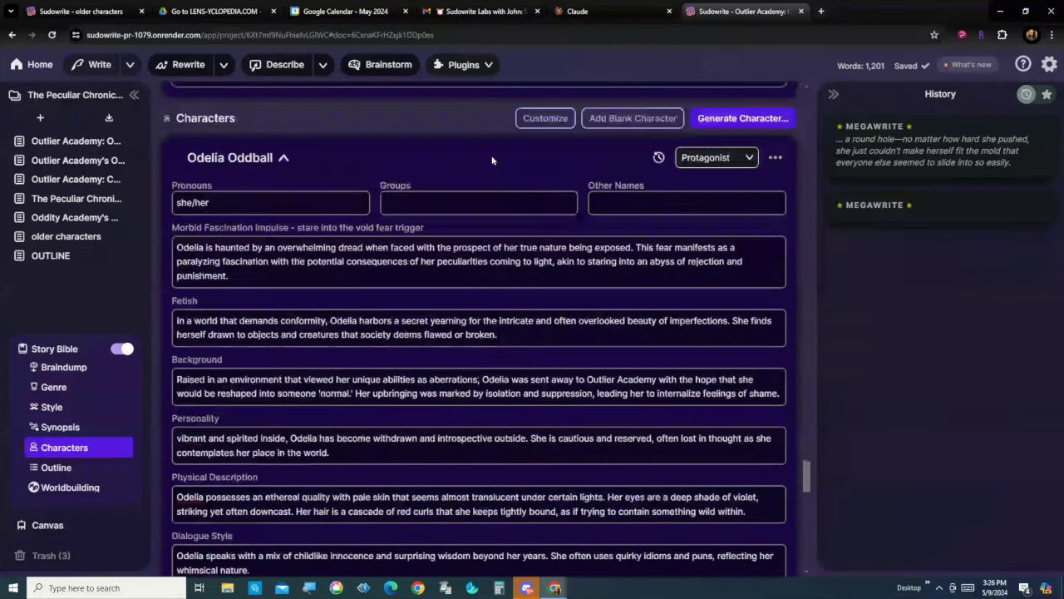
{"action": "left_click", "coordinate": [716, 120]}
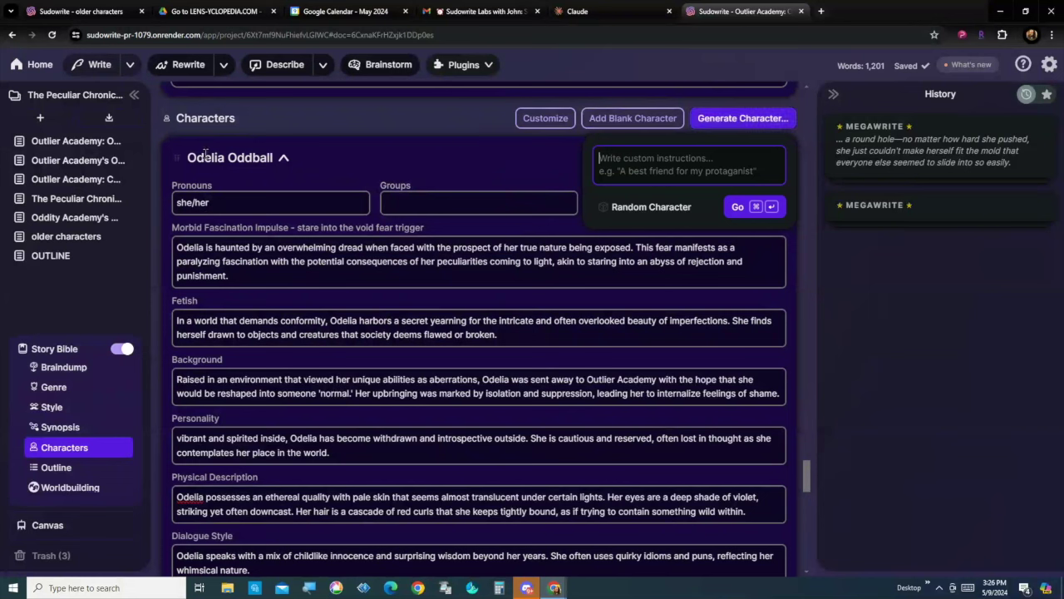
{"action": "left_click", "coordinate": [368, 158]}
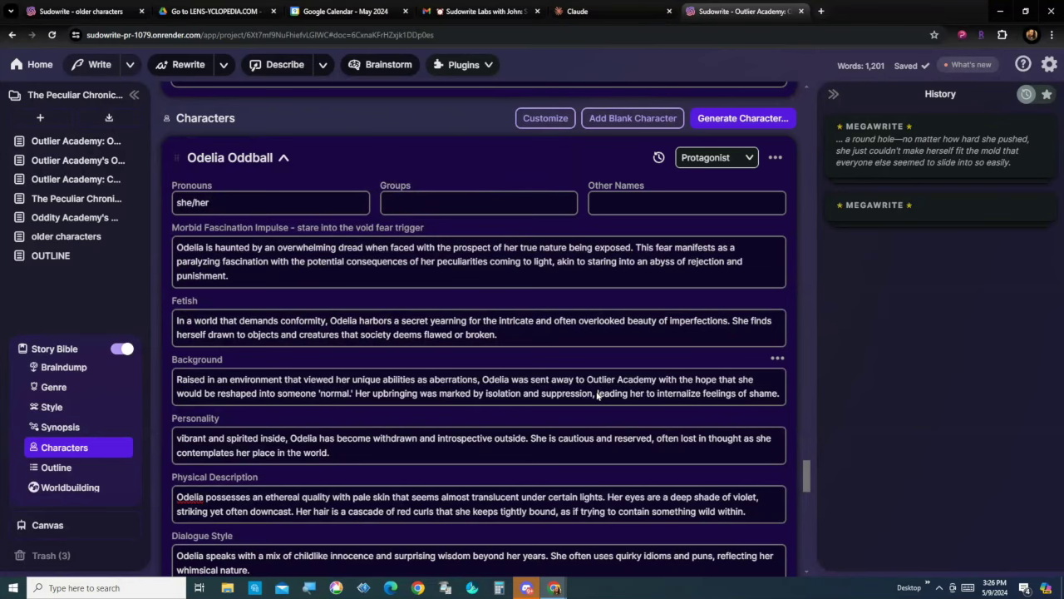
Step: Examine Odelia Oddball's character fields and highlight "as if trying to contain something wild within." in the Physical Description
{"action": "scroll", "coordinate": [416, 332], "scroll_direction": "down", "scroll_amount": 1}
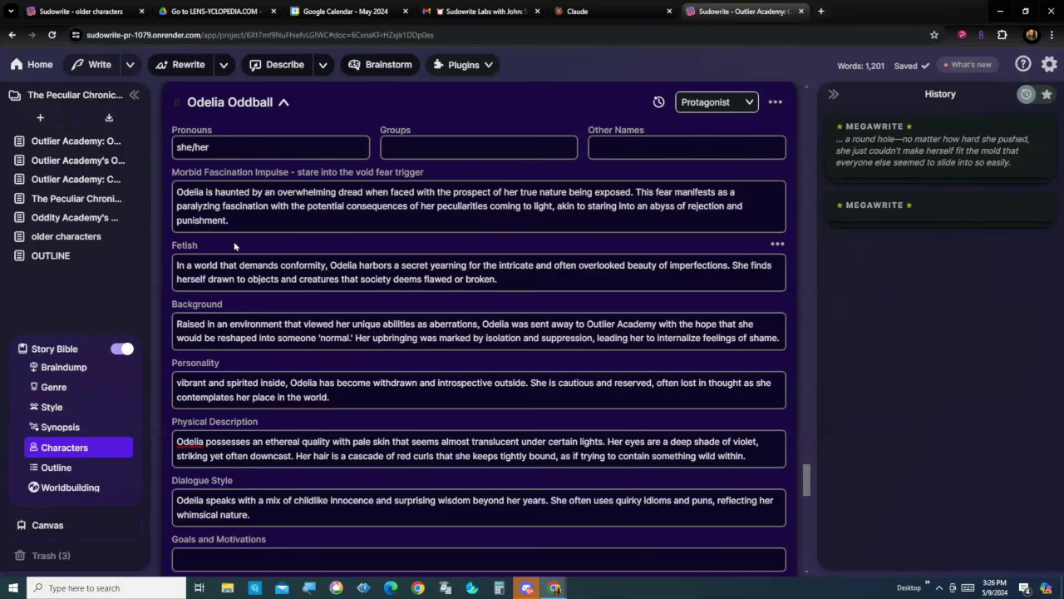
{"action": "scroll", "coordinate": [258, 262], "scroll_direction": "down", "scroll_amount": 1}
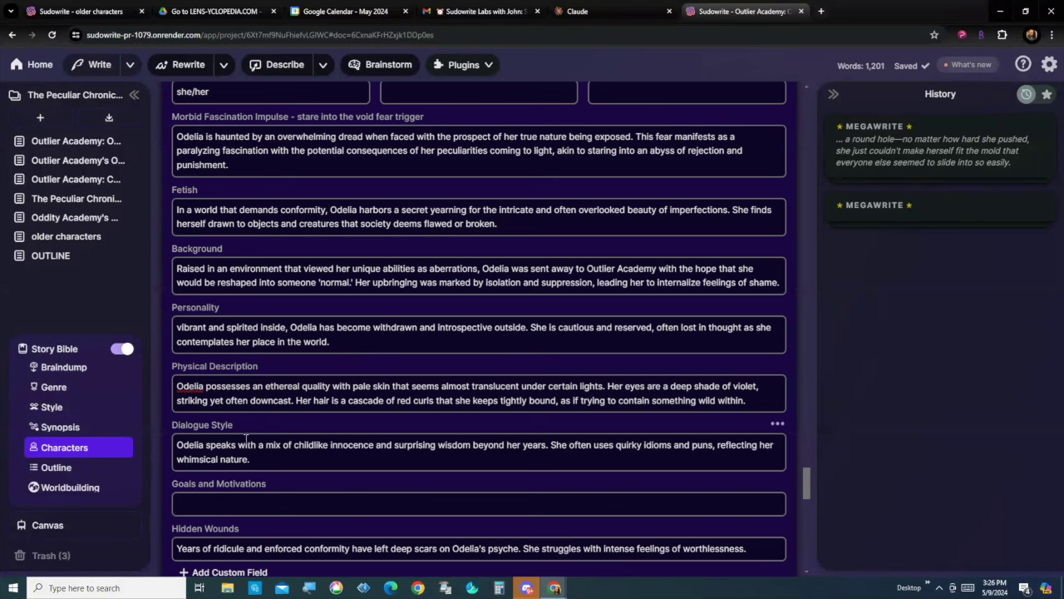
{"action": "scroll", "coordinate": [246, 438], "scroll_direction": "down", "scroll_amount": 1}
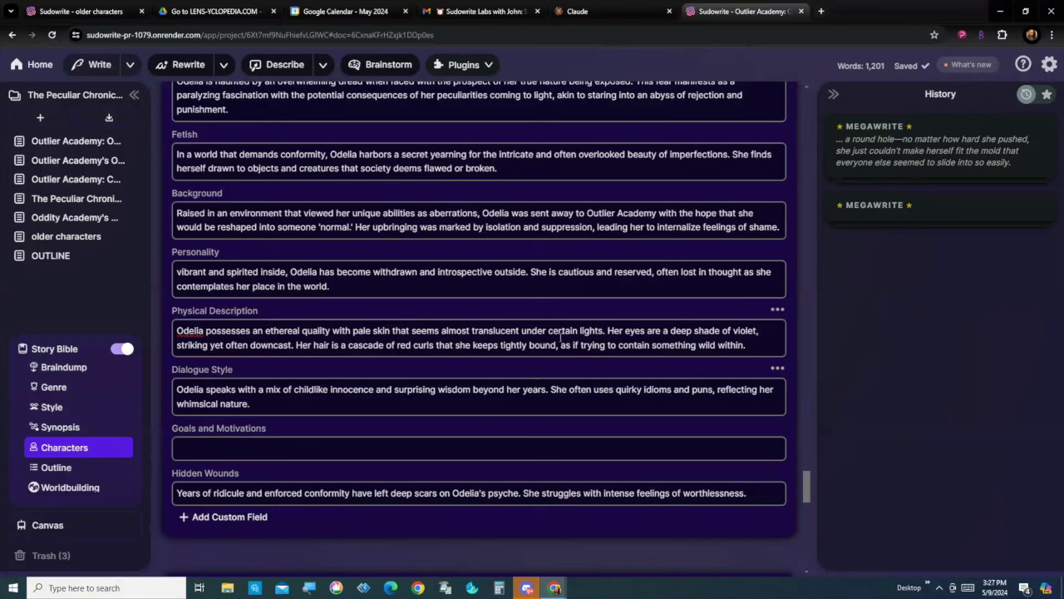
{"action": "left_click_drag", "start_coordinate": [560, 344], "coordinate": [746, 344]}
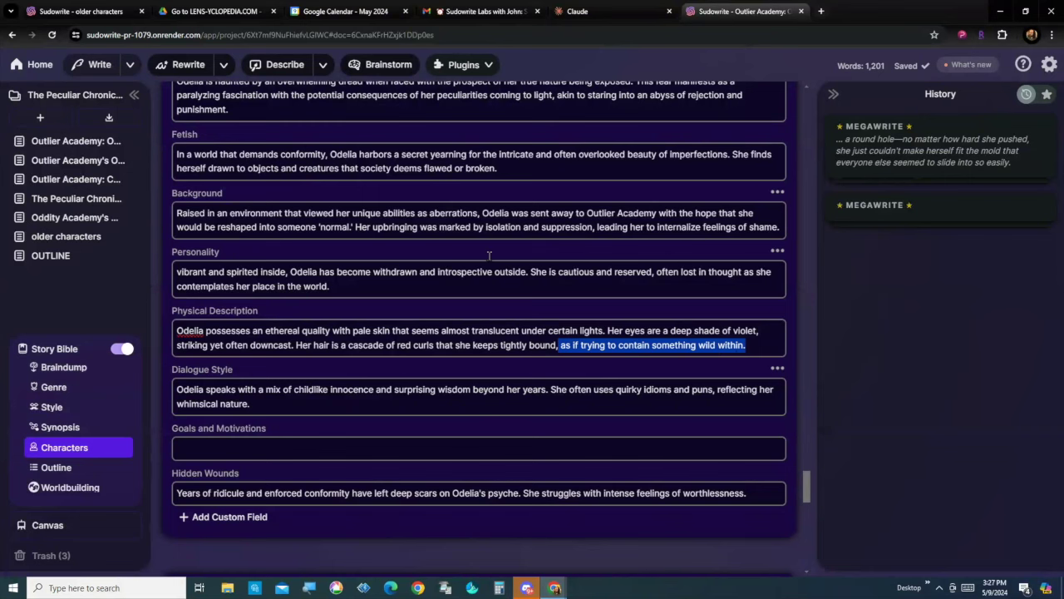
{"action": "scroll", "coordinate": [486, 378], "scroll_direction": "up", "scroll_amount": 1}
{"action": "scroll", "coordinate": [480, 380], "scroll_direction": "up", "scroll_amount": 1}
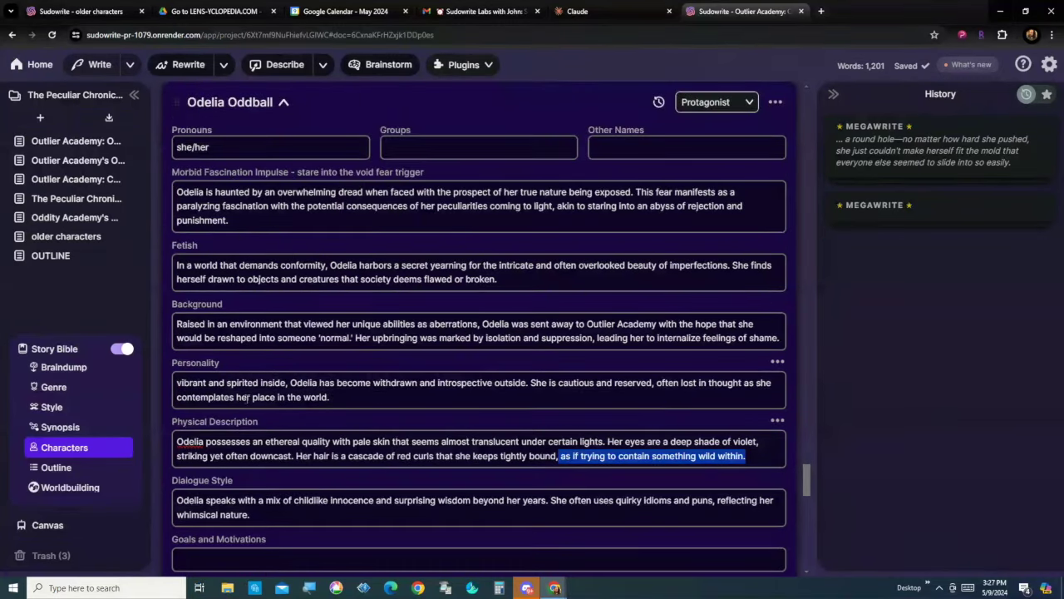
Step: Collapse the Odelia Oddball character card, view the outline below it, and expand the card again
{"action": "left_click", "coordinate": [284, 104]}
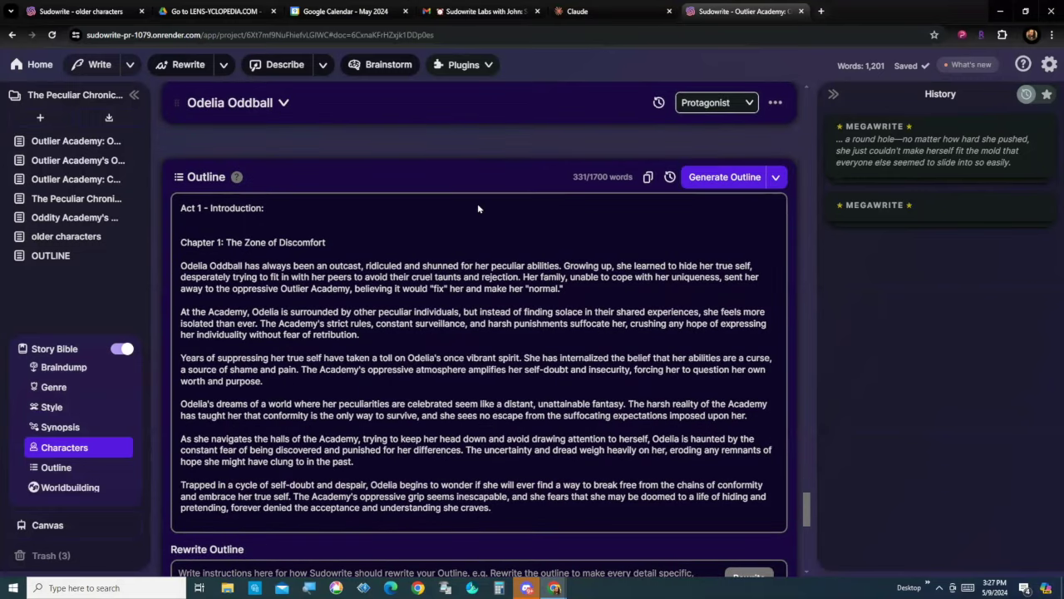
{"action": "scroll", "coordinate": [477, 204], "scroll_direction": "up", "scroll_amount": 1}
{"action": "scroll", "coordinate": [459, 382], "scroll_direction": "down", "scroll_amount": 2}
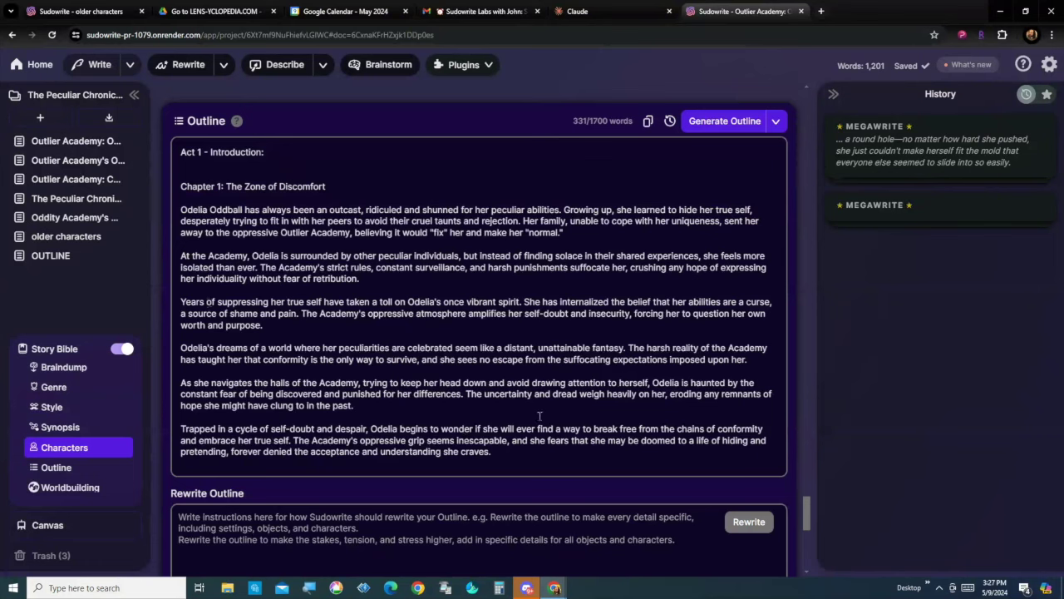
{"action": "scroll", "coordinate": [505, 344], "scroll_direction": "up", "scroll_amount": 3}
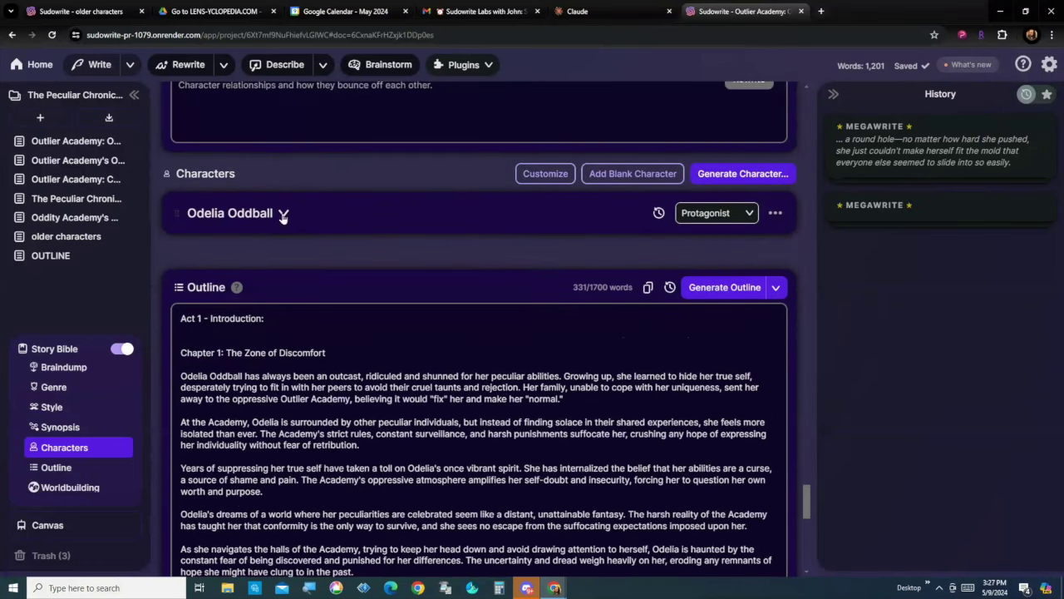
{"action": "left_click", "coordinate": [283, 214]}
Step: Open the "Outlier Academy: Odelia's Rebellion" document and read its opening paragraphs
{"action": "scroll", "coordinate": [568, 357], "scroll_direction": "up", "scroll_amount": 1}
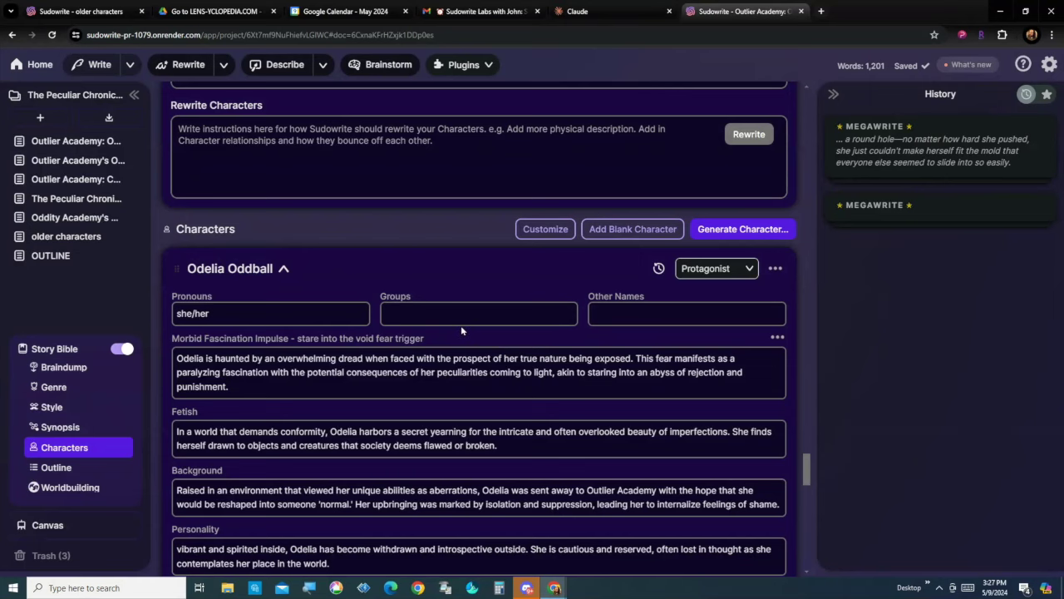
{"action": "scroll", "coordinate": [509, 354], "scroll_direction": "up", "scroll_amount": 1}
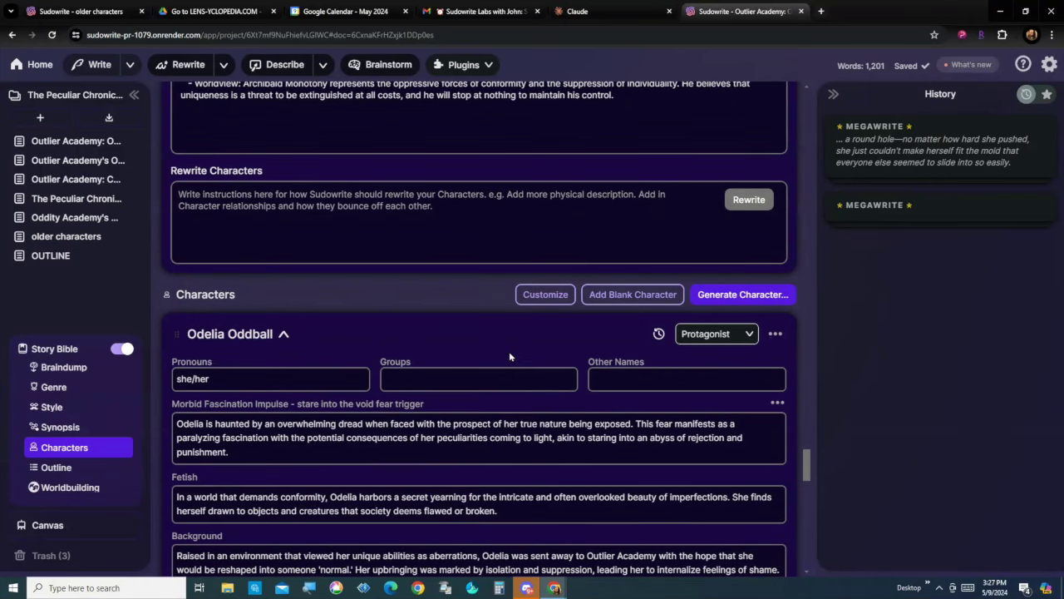
{"action": "scroll", "coordinate": [510, 356], "scroll_direction": "up", "scroll_amount": 15}
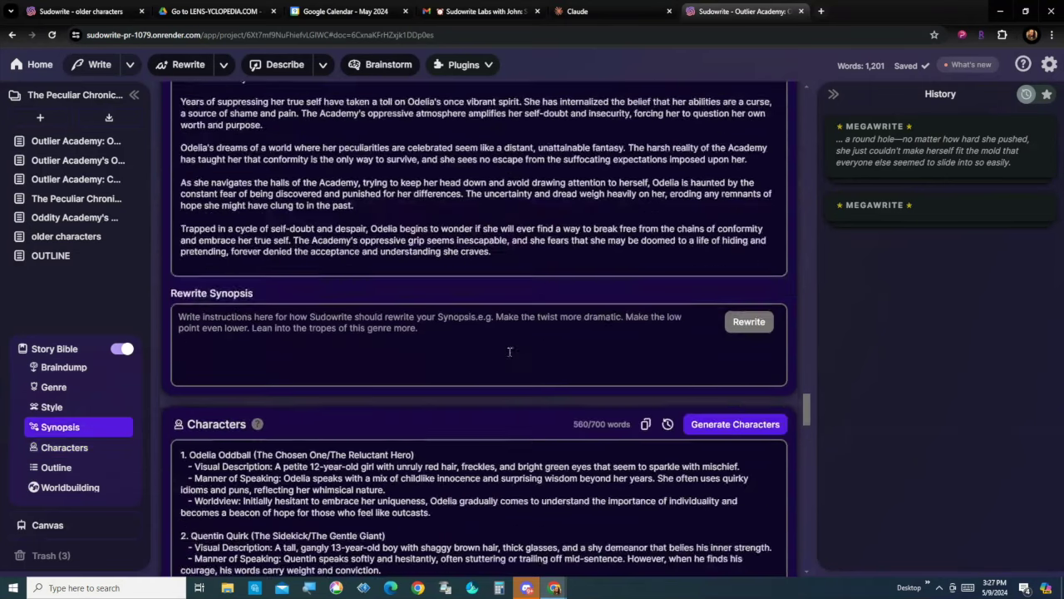
{"action": "scroll", "coordinate": [509, 353], "scroll_direction": "up", "scroll_amount": 15}
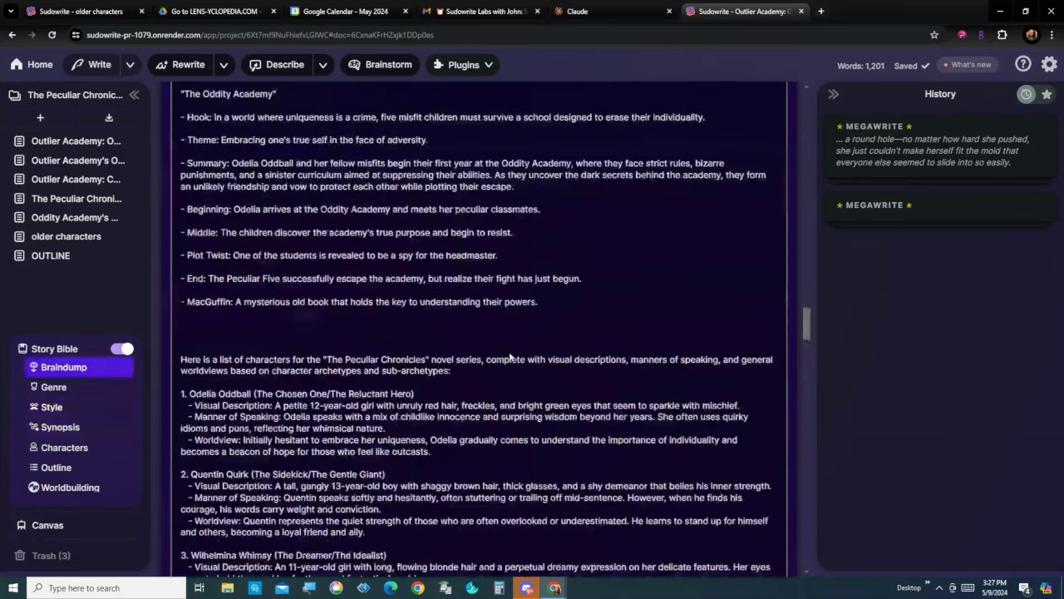
{"action": "left_click", "coordinate": [75, 141]}
{"action": "scroll", "coordinate": [478, 332], "scroll_direction": "up", "scroll_amount": 10}
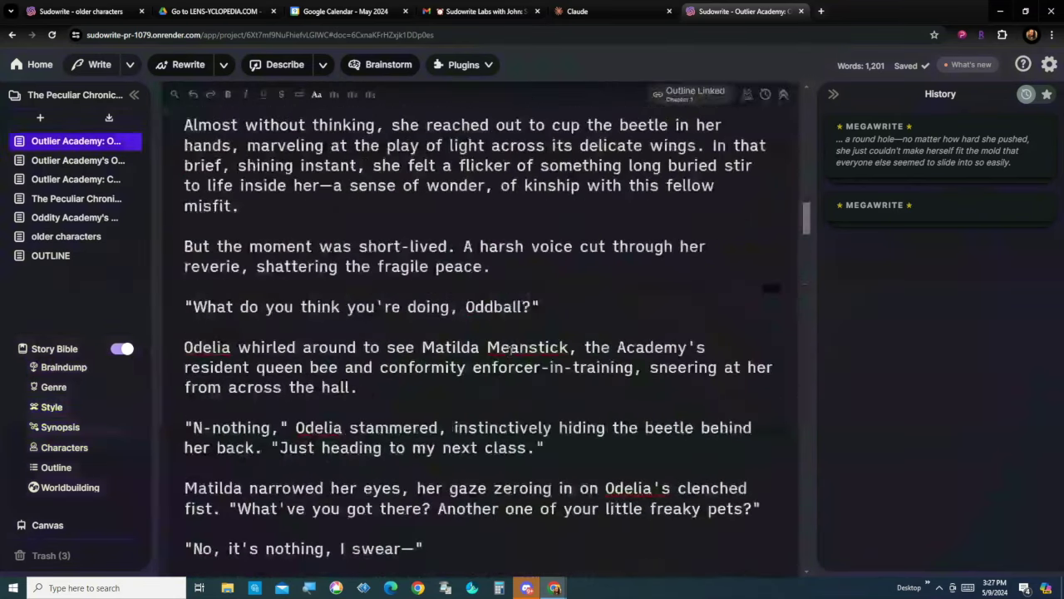
{"action": "scroll", "coordinate": [513, 348], "scroll_direction": "up", "scroll_amount": 15}
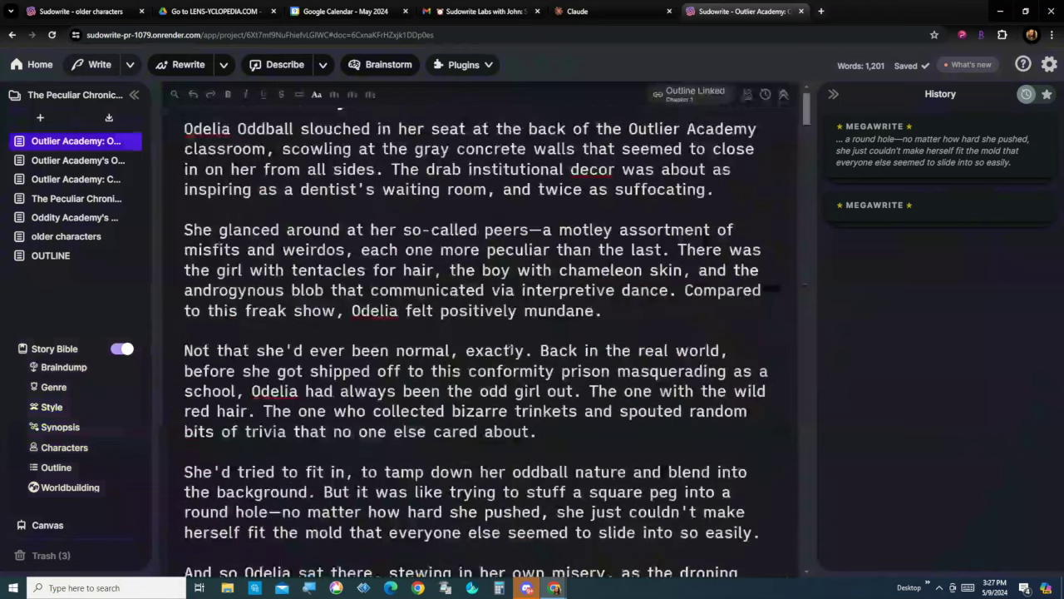
{"action": "scroll", "coordinate": [510, 350], "scroll_direction": "up", "scroll_amount": 1}
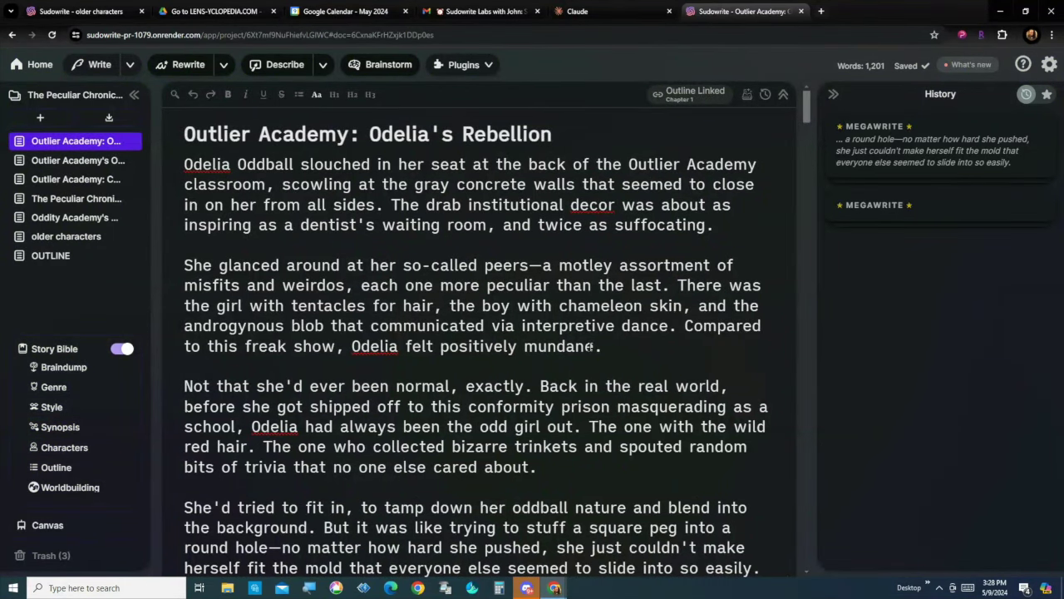
{"action": "scroll", "coordinate": [489, 455], "scroll_direction": "down", "scroll_amount": 2}
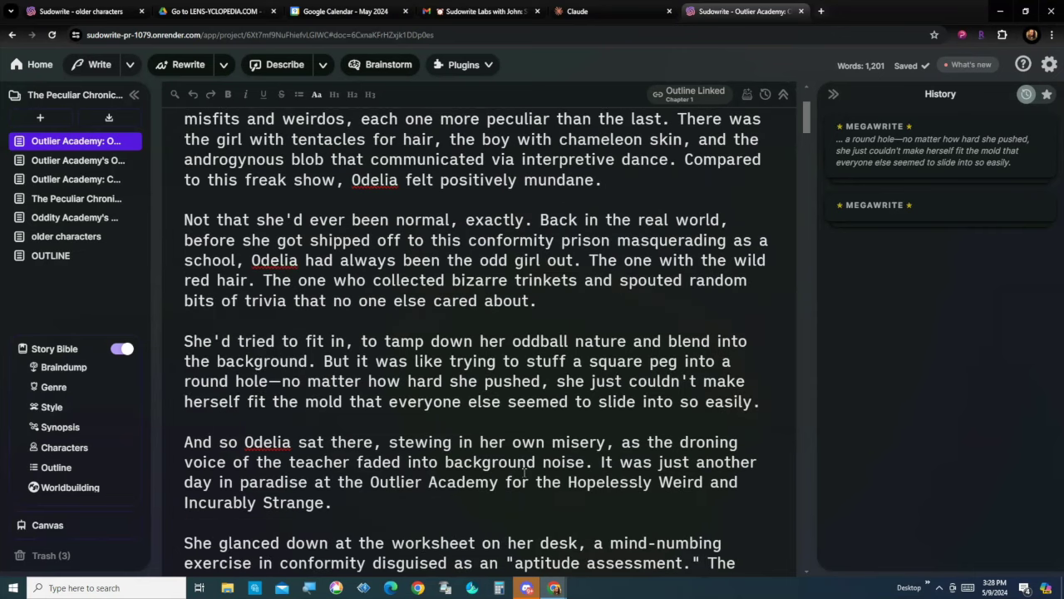
{"action": "scroll", "coordinate": [524, 472], "scroll_direction": "down", "scroll_amount": 1}
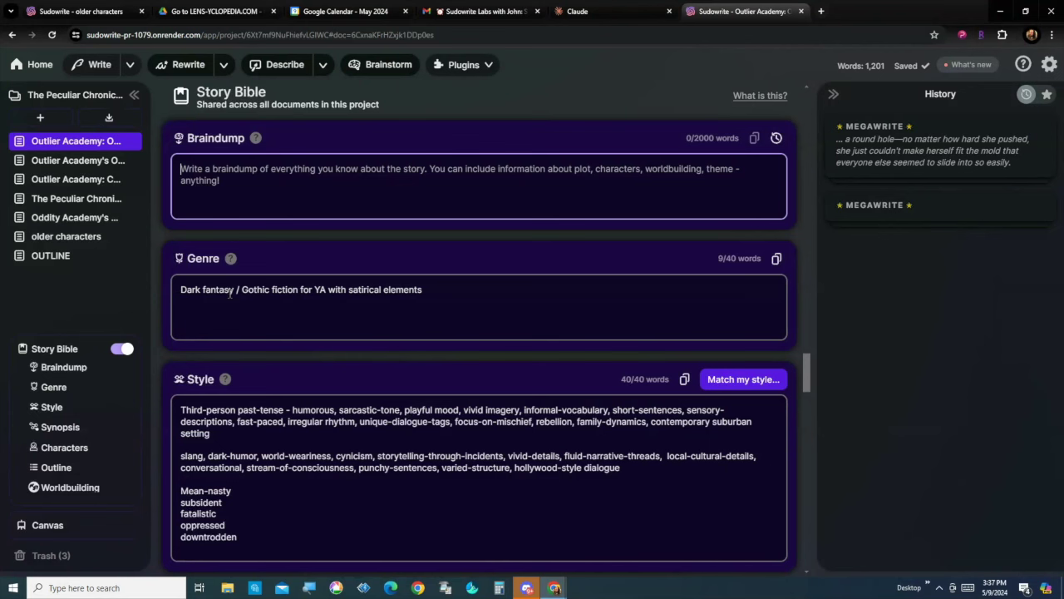
Step: Highlight the Story Bible's whole genre text, and the style words from "Mean-nasty" to "downtrodden"
{"action": "left_click_drag", "start_coordinate": [180, 295], "coordinate": [450, 300]}
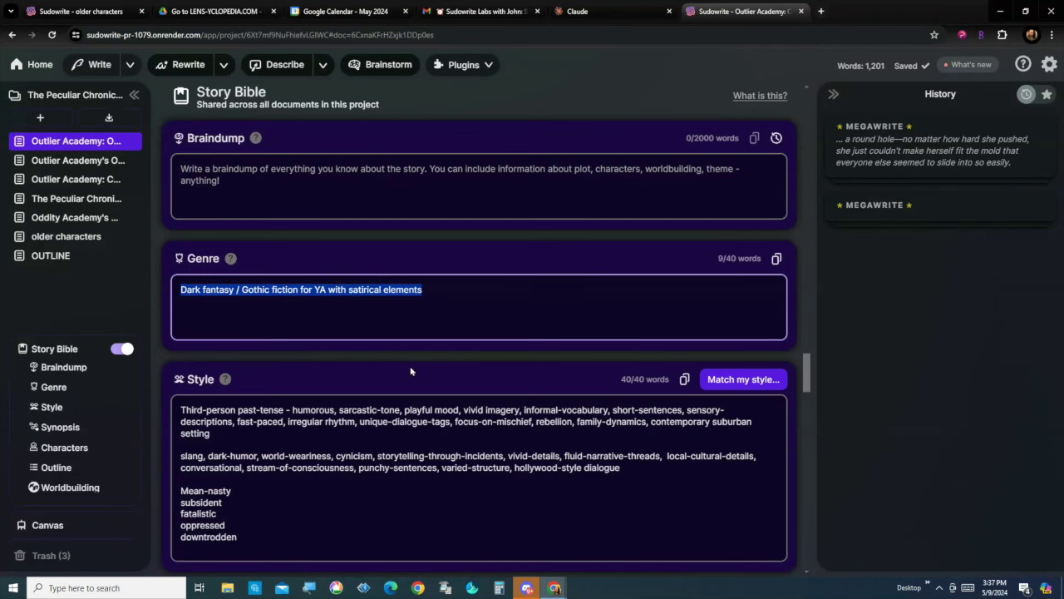
{"action": "scroll", "coordinate": [449, 416], "scroll_direction": "down", "scroll_amount": 1}
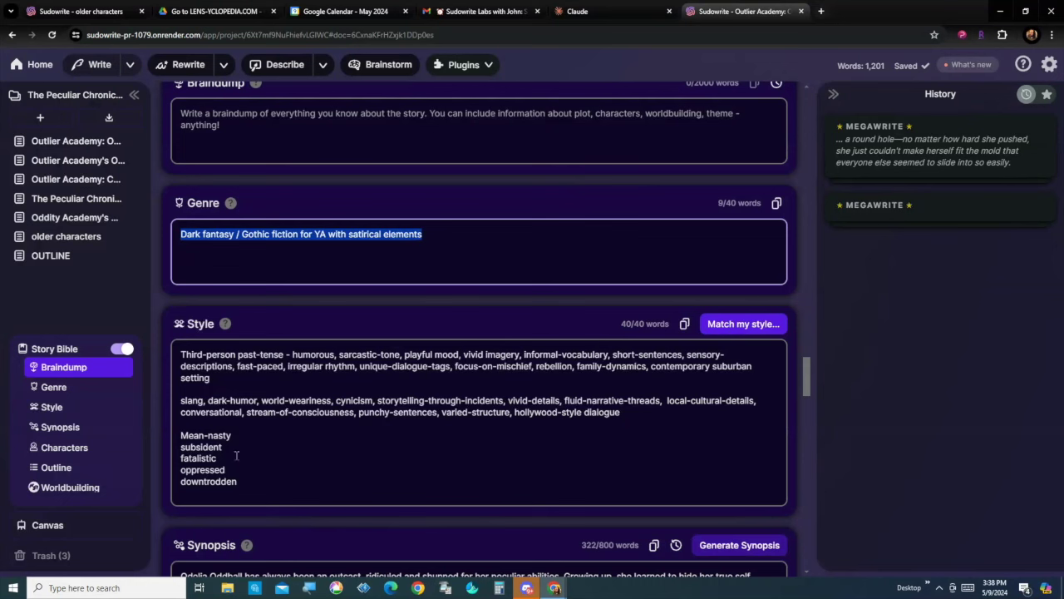
{"action": "left_click_drag", "start_coordinate": [236, 481], "coordinate": [172, 439]}
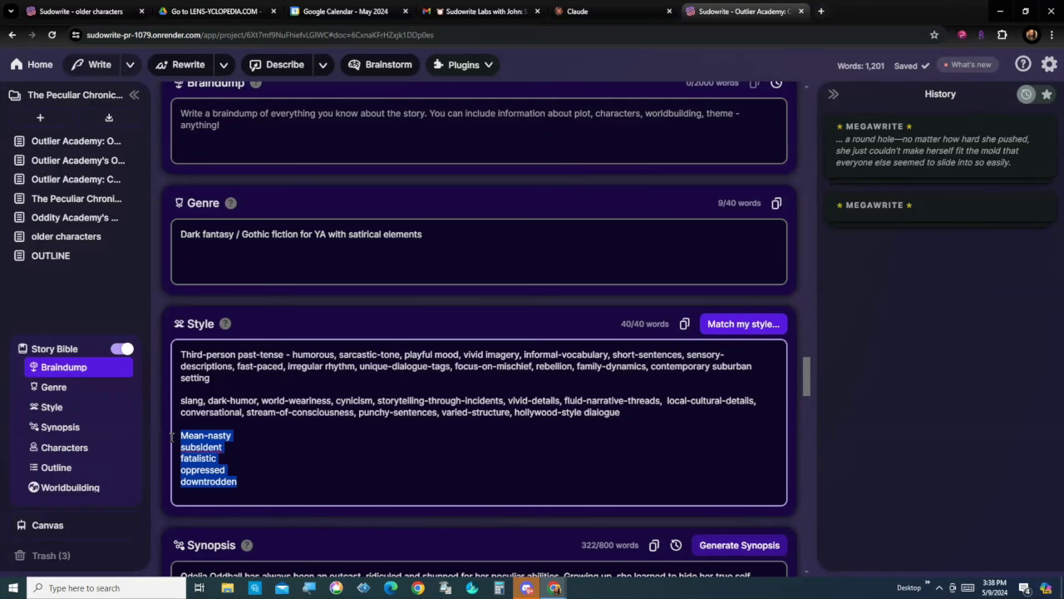
Step: Highlight "Third-person past-tense" at the start of the Style text and clear the selection again
{"action": "left_click", "coordinate": [265, 497]}
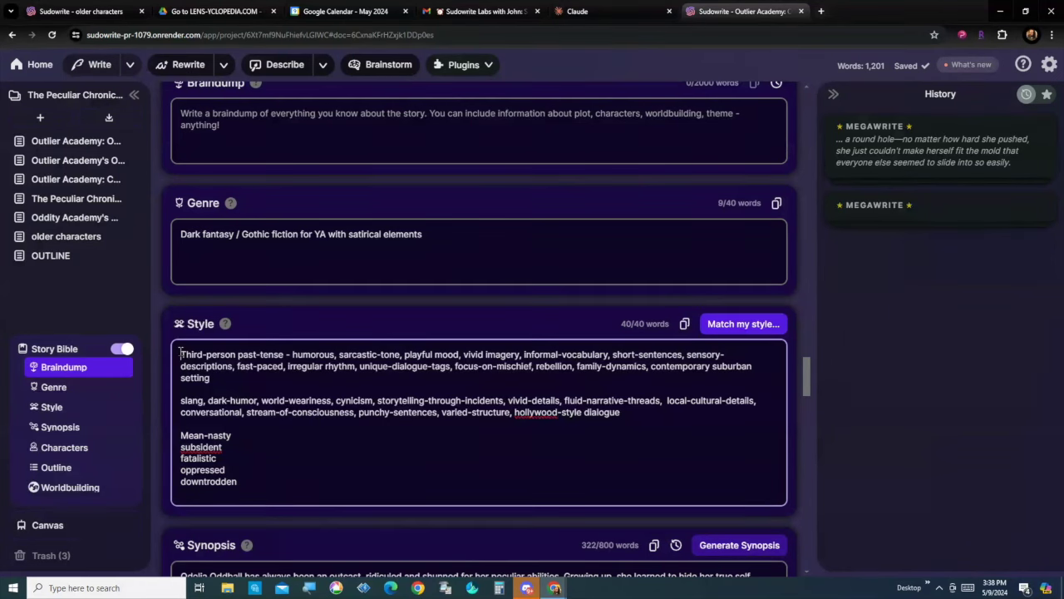
{"action": "left_click_drag", "start_coordinate": [181, 354], "coordinate": [284, 359]}
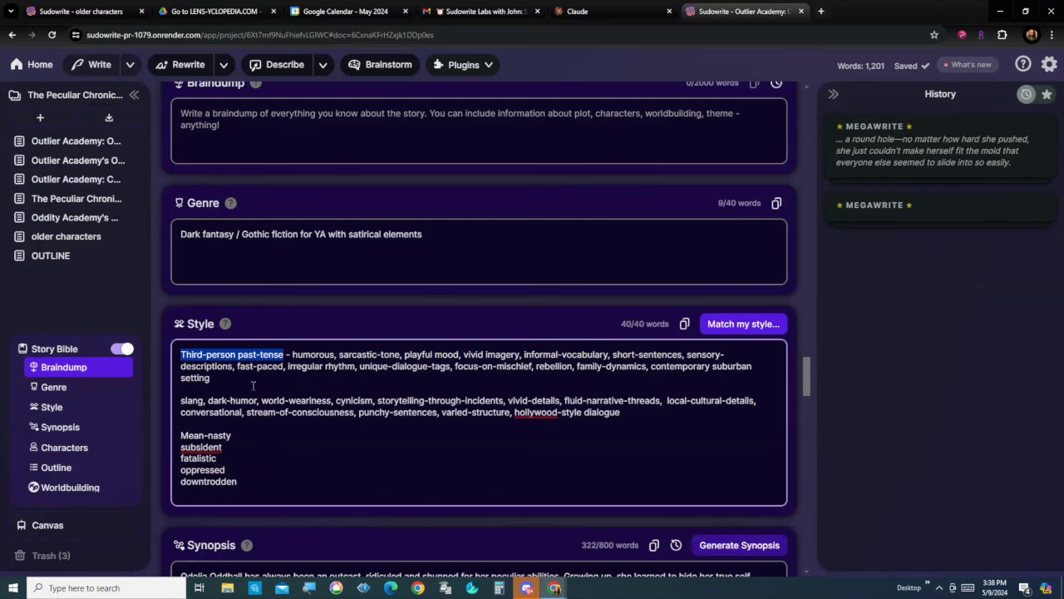
{"action": "left_click", "coordinate": [272, 487]}
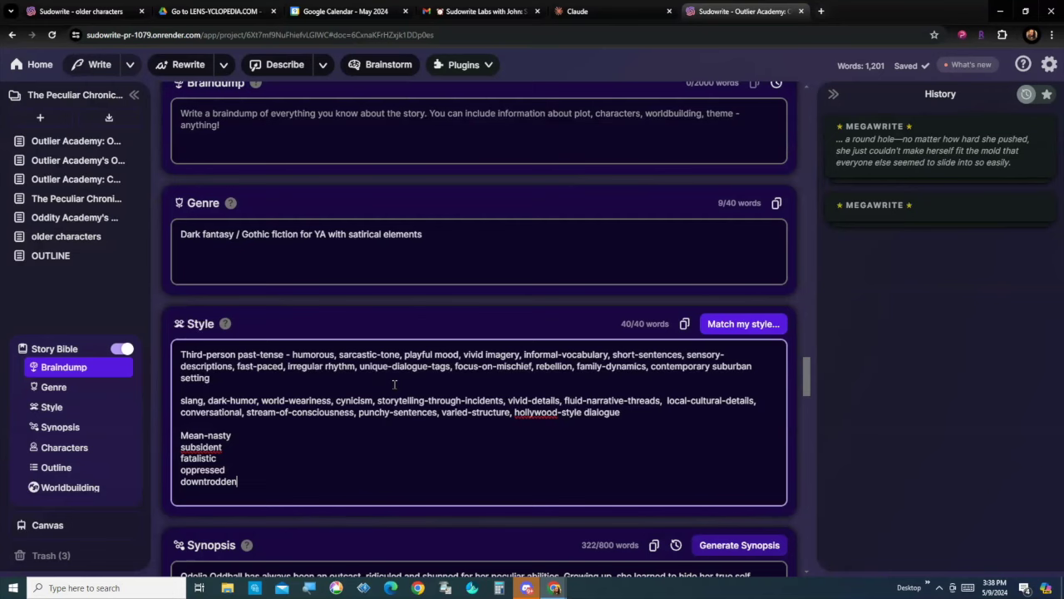
Step: Look over the Synopsis text, its rewrite instructions area and the general Characters description below it
{"action": "scroll", "coordinate": [391, 385], "scroll_direction": "down", "scroll_amount": 1}
{"action": "scroll", "coordinate": [394, 384], "scroll_direction": "down", "scroll_amount": 5}
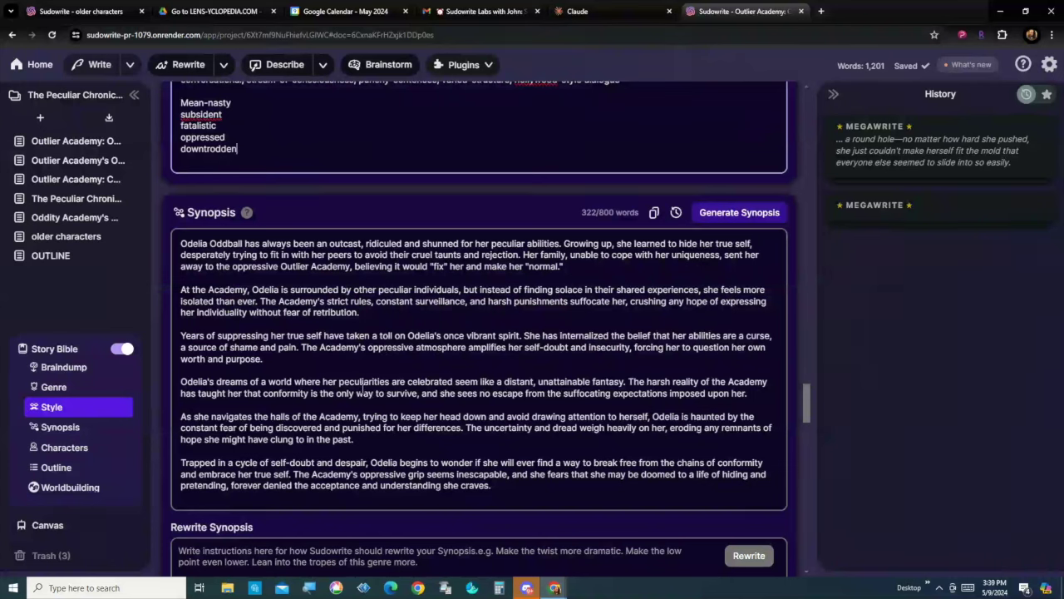
{"action": "scroll", "coordinate": [413, 387], "scroll_direction": "down", "scroll_amount": 4}
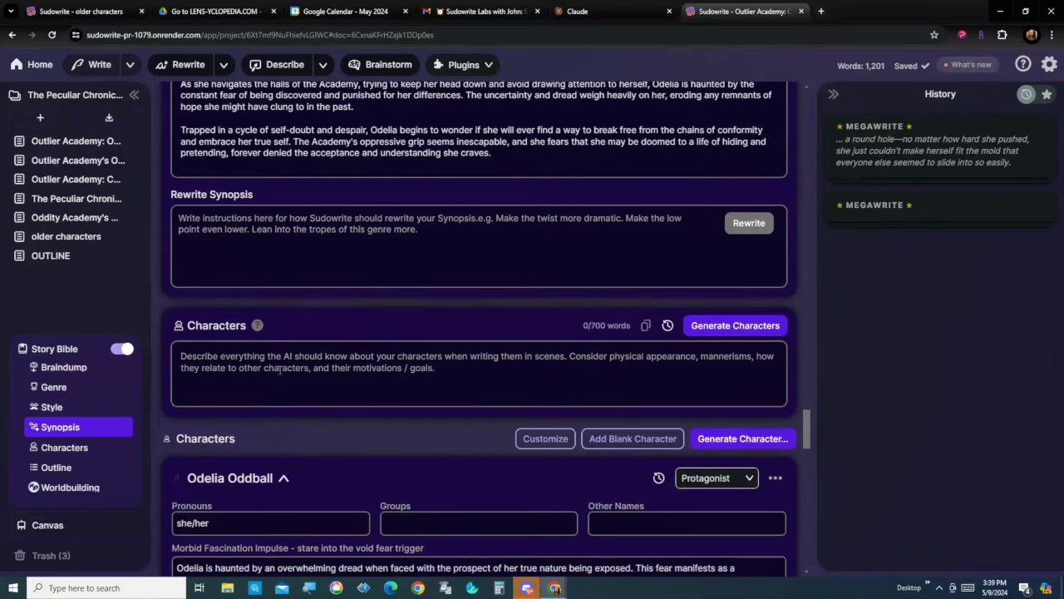
{"action": "scroll", "coordinate": [279, 372], "scroll_direction": "down", "scroll_amount": 1}
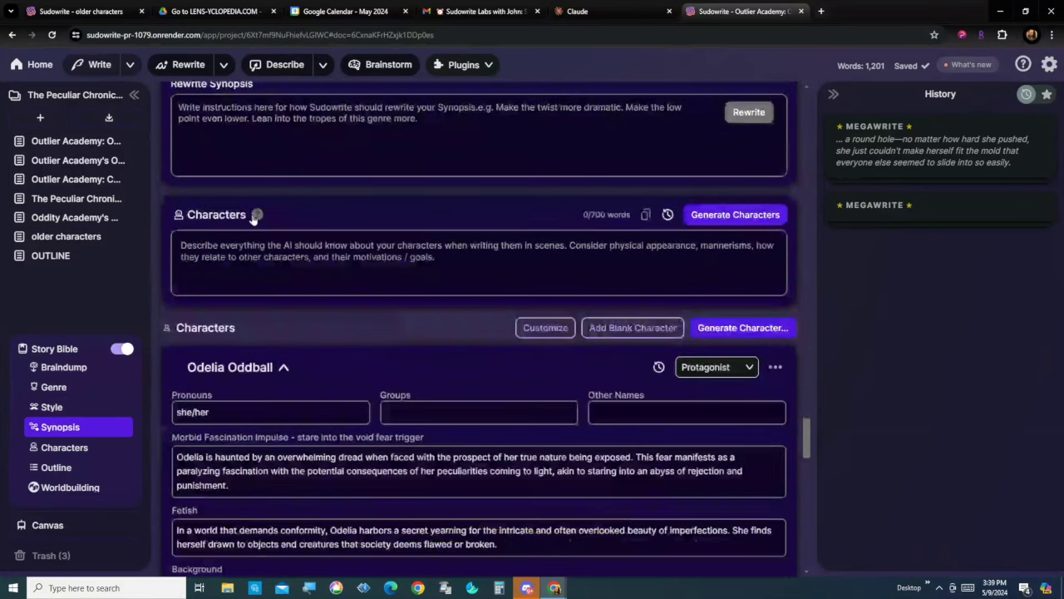
{"action": "mouse_move", "coordinate": [256, 217]}
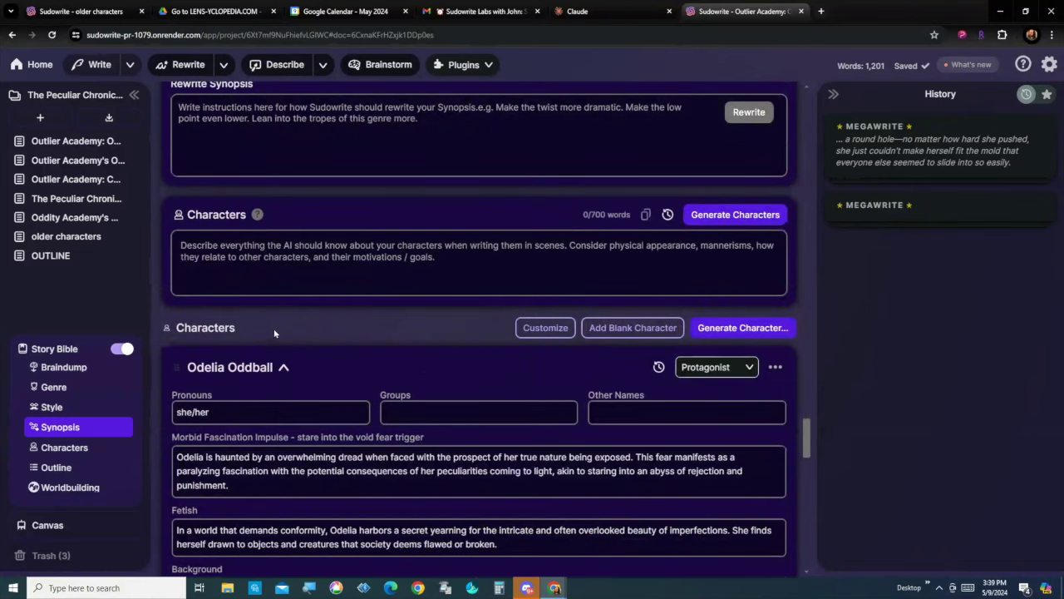
Step: Examine Odelia Oddball's character fields from Pronouns and Morbid Fascination Impulse down to Hidden Wounds
{"action": "scroll", "coordinate": [358, 321], "scroll_direction": "down", "scroll_amount": 1}
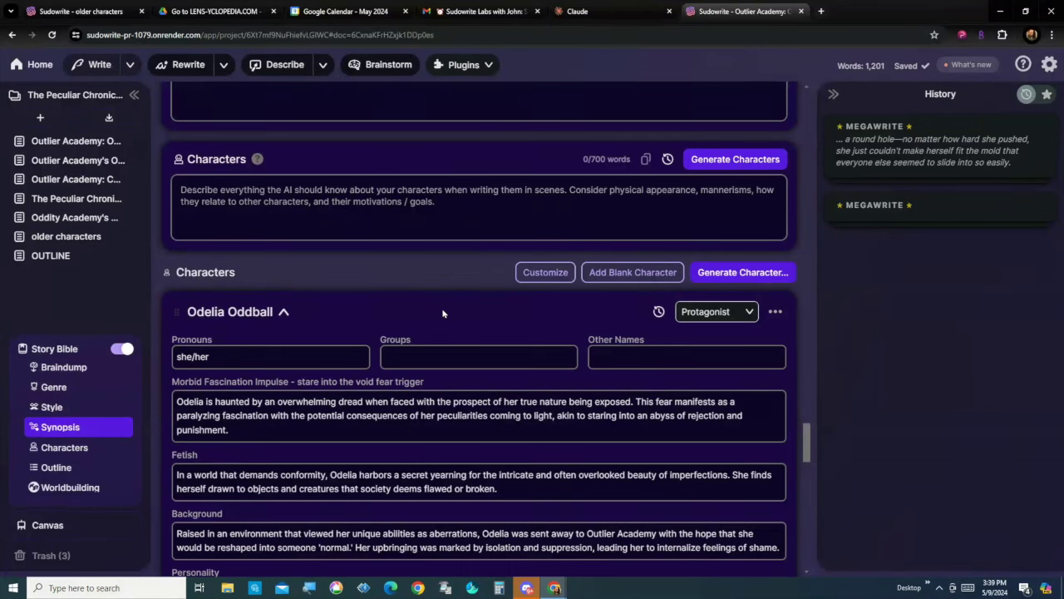
{"action": "scroll", "coordinate": [447, 307], "scroll_direction": "down", "scroll_amount": 1}
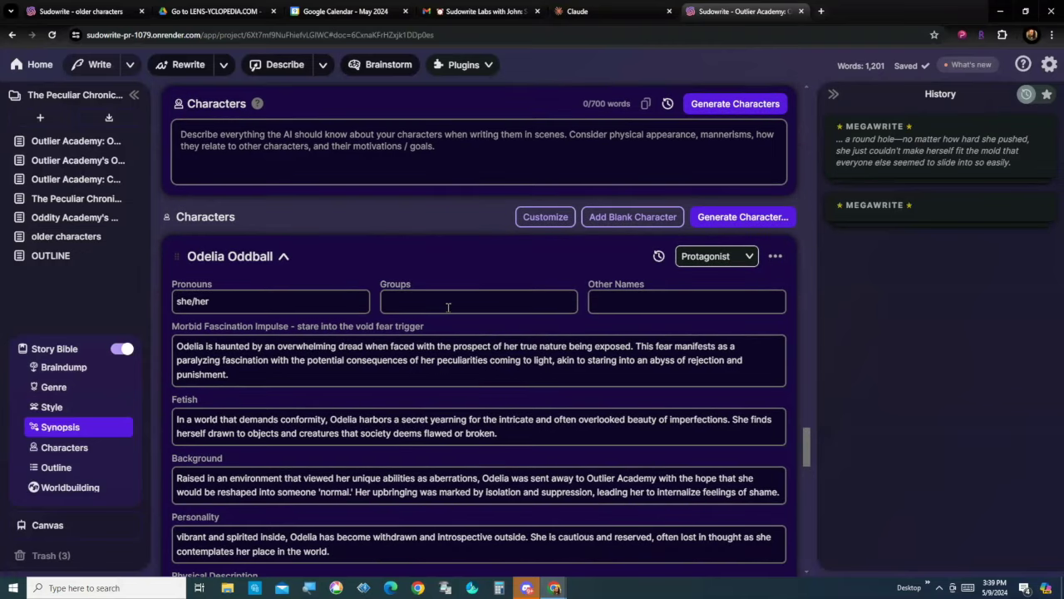
{"action": "scroll", "coordinate": [448, 306], "scroll_direction": "down", "scroll_amount": 1}
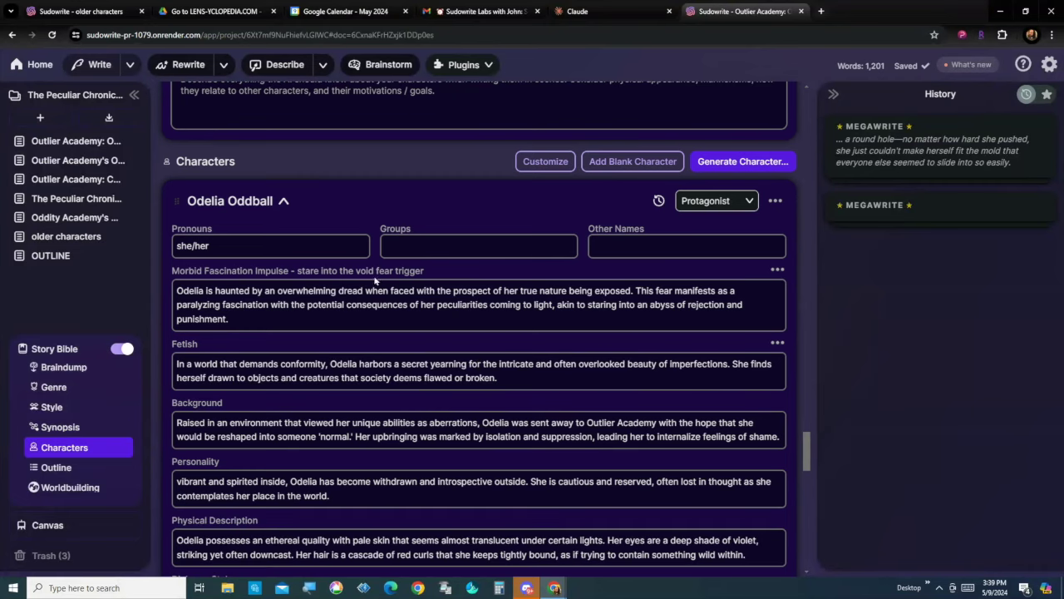
{"action": "scroll", "coordinate": [452, 301], "scroll_direction": "down", "scroll_amount": 2}
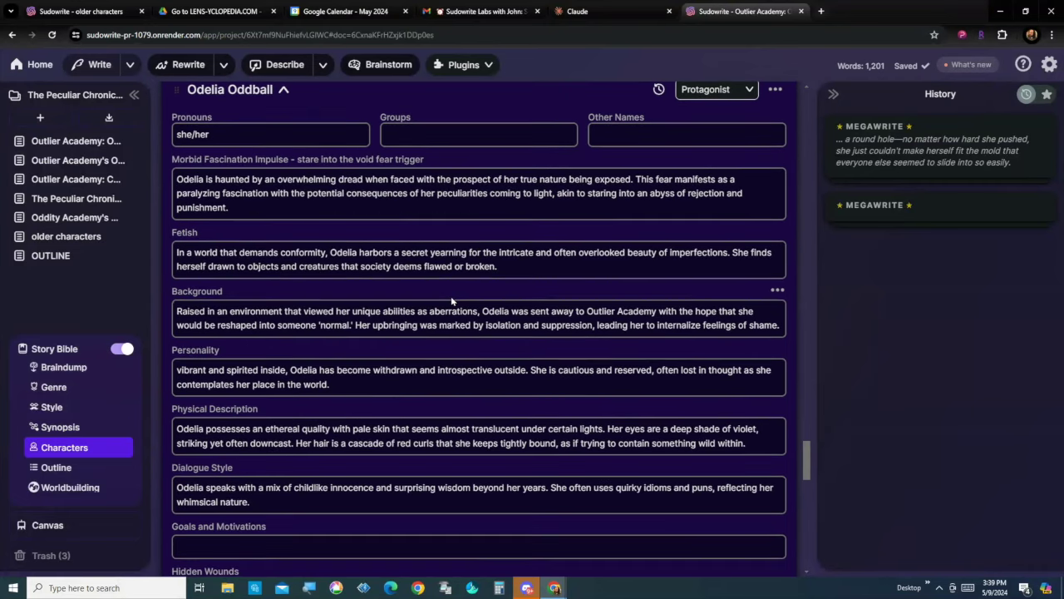
{"action": "scroll", "coordinate": [452, 301], "scroll_direction": "down", "scroll_amount": 1}
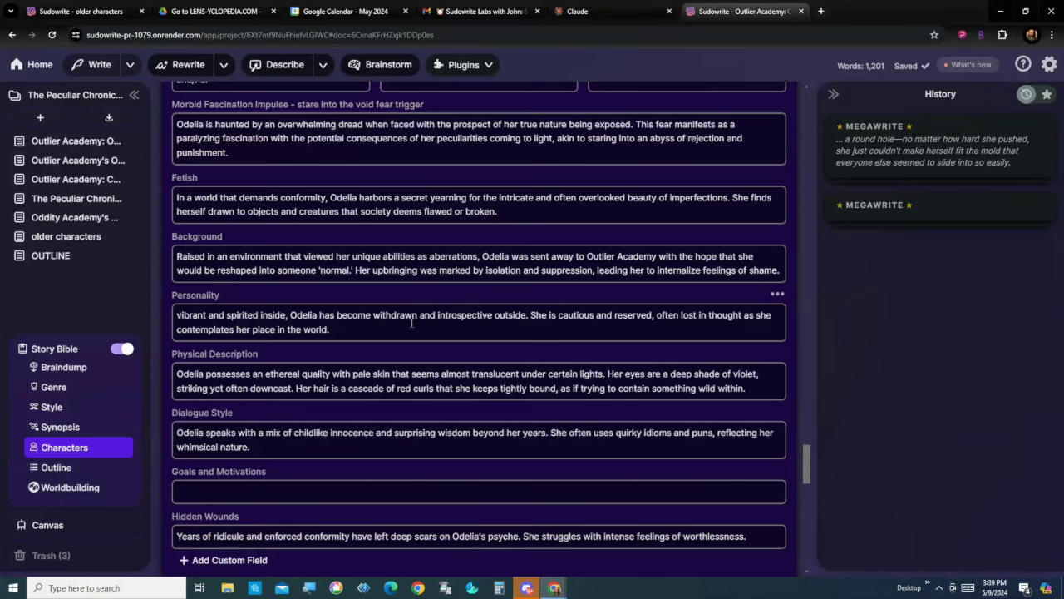
{"action": "scroll", "coordinate": [408, 324], "scroll_direction": "down", "scroll_amount": 1}
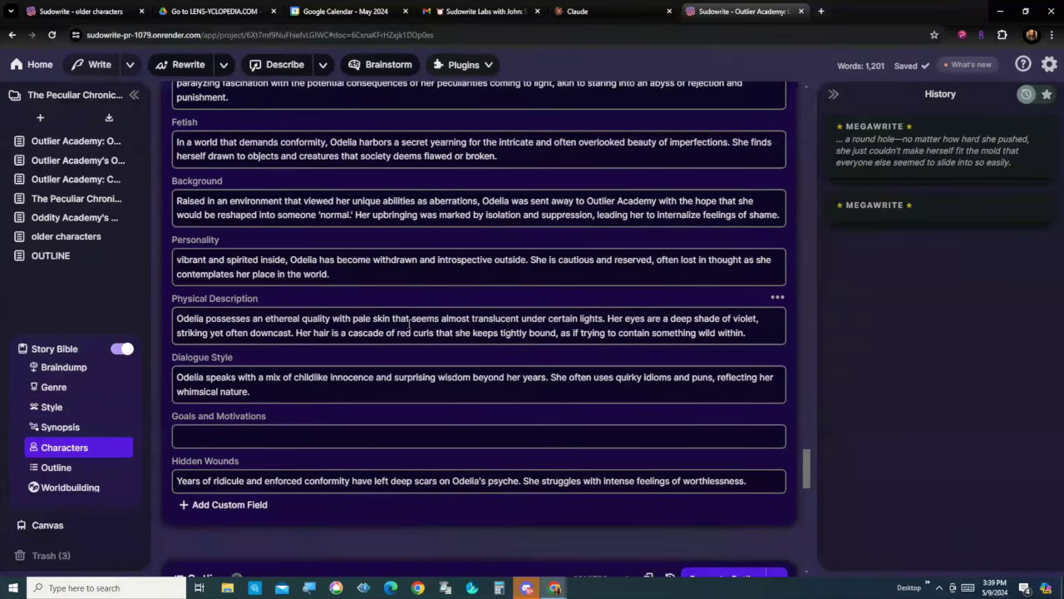
{"action": "scroll", "coordinate": [408, 324], "scroll_direction": "down", "scroll_amount": 1}
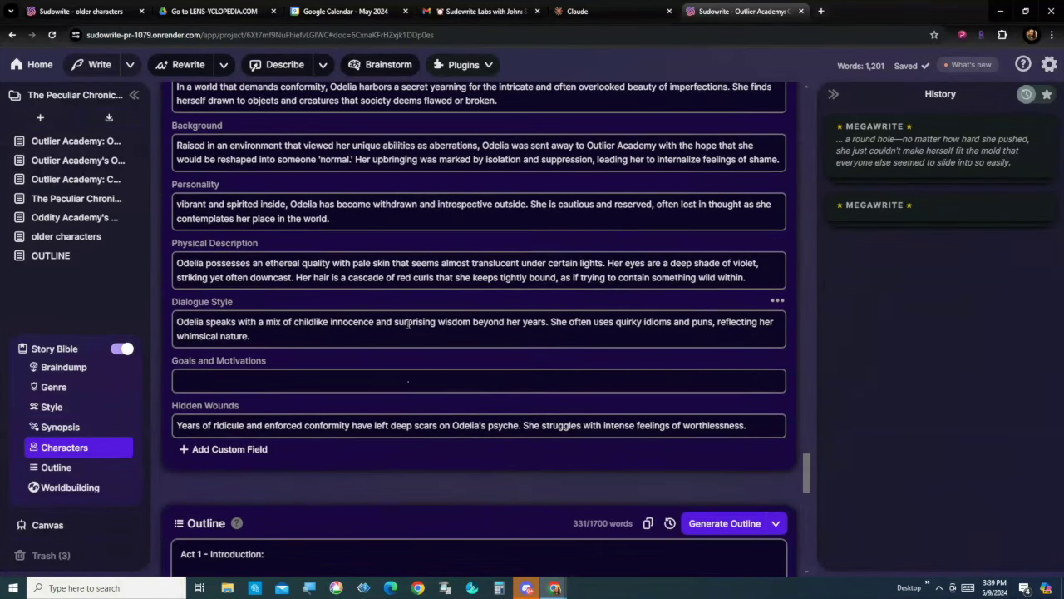
{"action": "scroll", "coordinate": [409, 323], "scroll_direction": "down", "scroll_amount": 1}
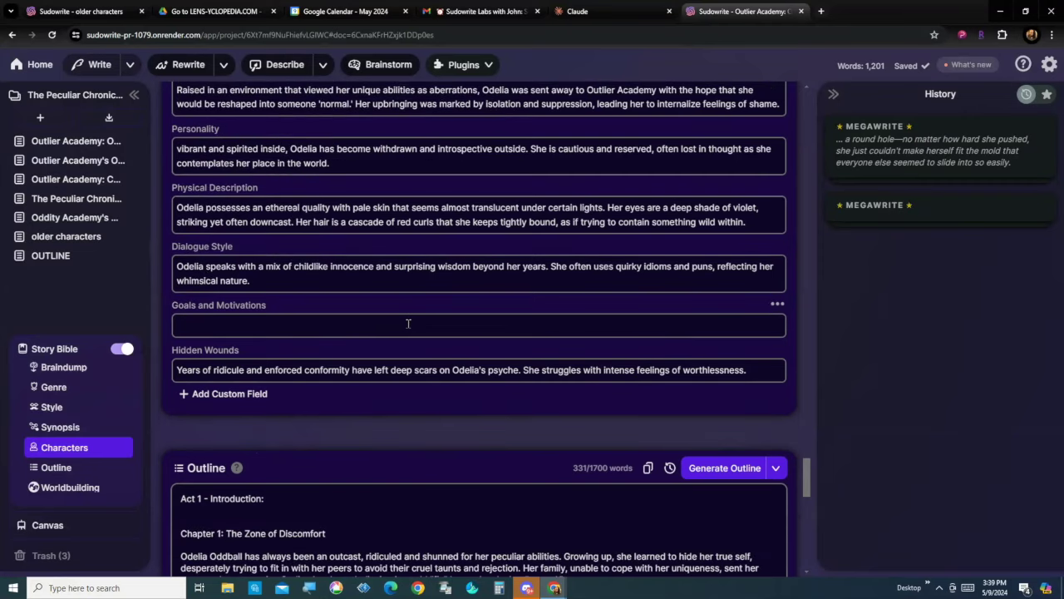
{"action": "scroll", "coordinate": [408, 322], "scroll_direction": "down", "scroll_amount": 1}
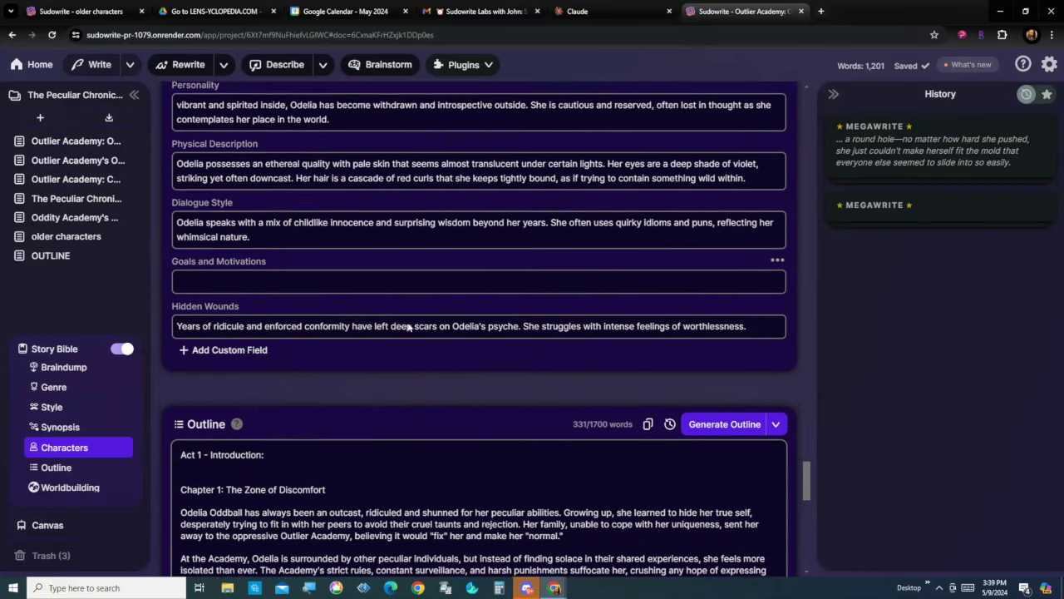
Step: Highlight all paragraphs under "Chapter 1: The Zone of Discomfort" in the Outline and clear the selection
{"action": "scroll", "coordinate": [409, 324], "scroll_direction": "down", "scroll_amount": 1}
{"action": "scroll", "coordinate": [407, 325], "scroll_direction": "down", "scroll_amount": 4}
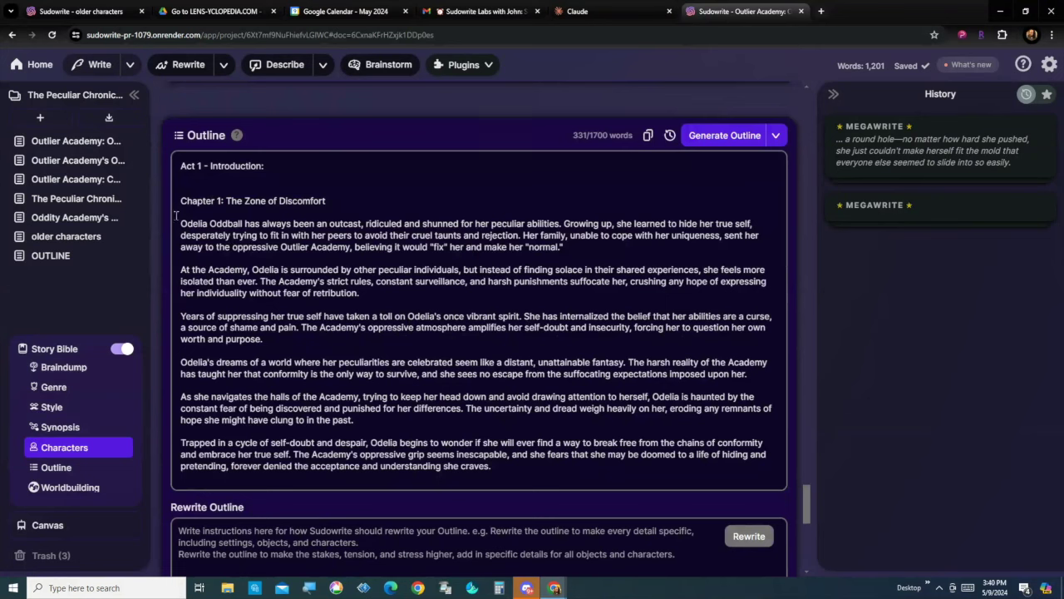
{"action": "left_click_drag", "start_coordinate": [181, 223], "coordinate": [525, 474]}
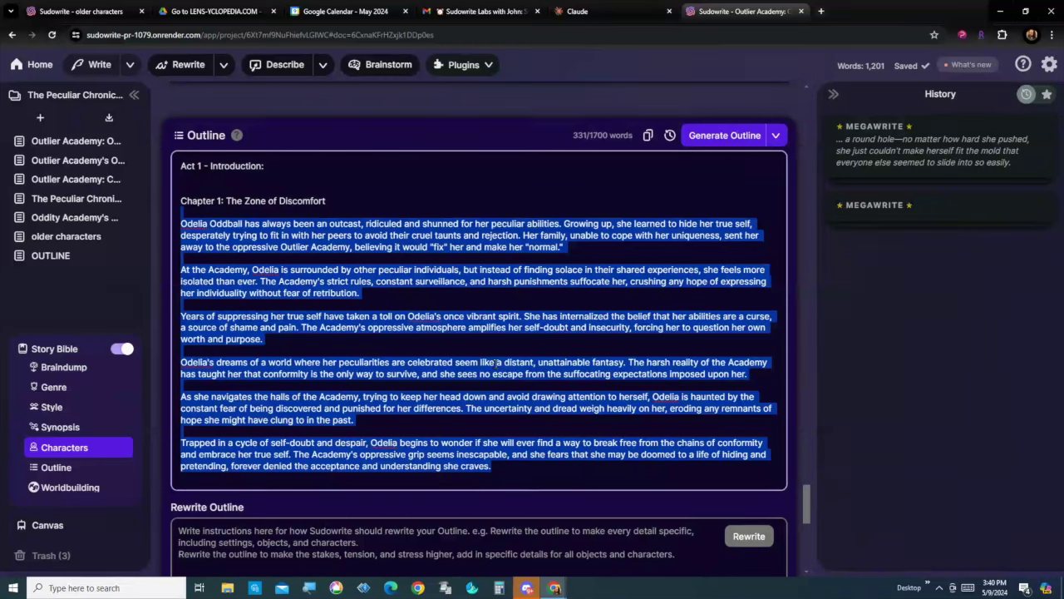
{"action": "left_click", "coordinate": [497, 471]}
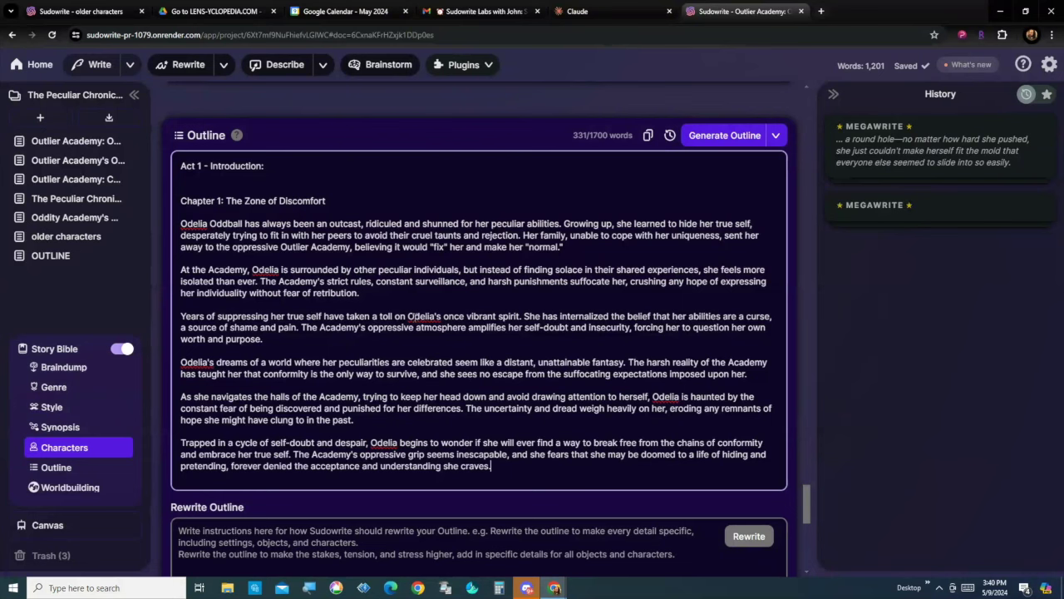
Step: Review the Rewrite Outline area, the Chapter 1 outline text and the Outlier Academy entry under Worldbuilding
{"action": "scroll", "coordinate": [427, 344], "scroll_direction": "down", "scroll_amount": 3}
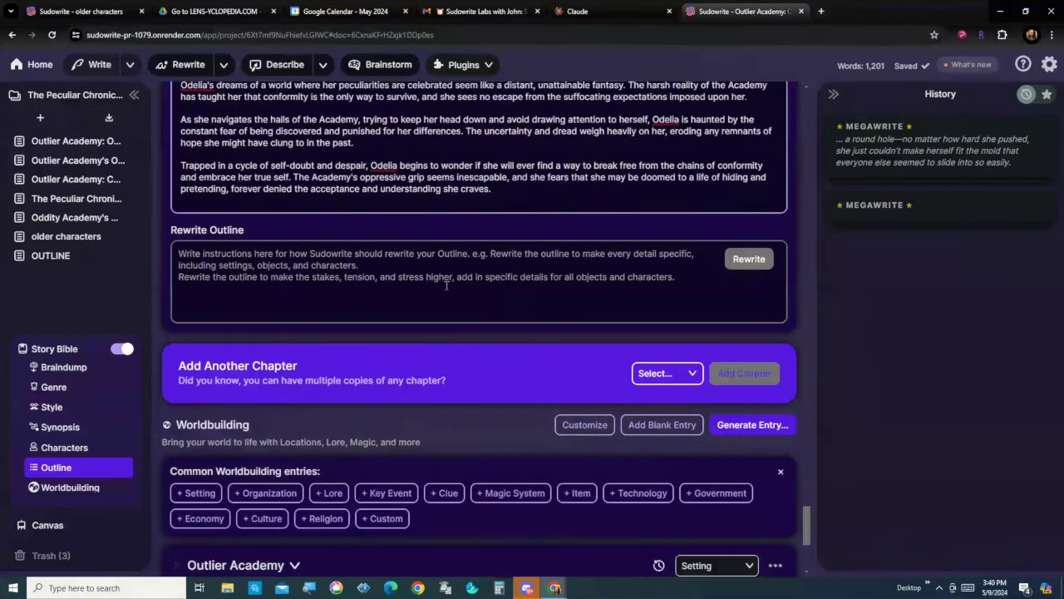
{"action": "scroll", "coordinate": [446, 285], "scroll_direction": "up", "scroll_amount": 1}
{"action": "scroll", "coordinate": [446, 286], "scroll_direction": "up", "scroll_amount": 2}
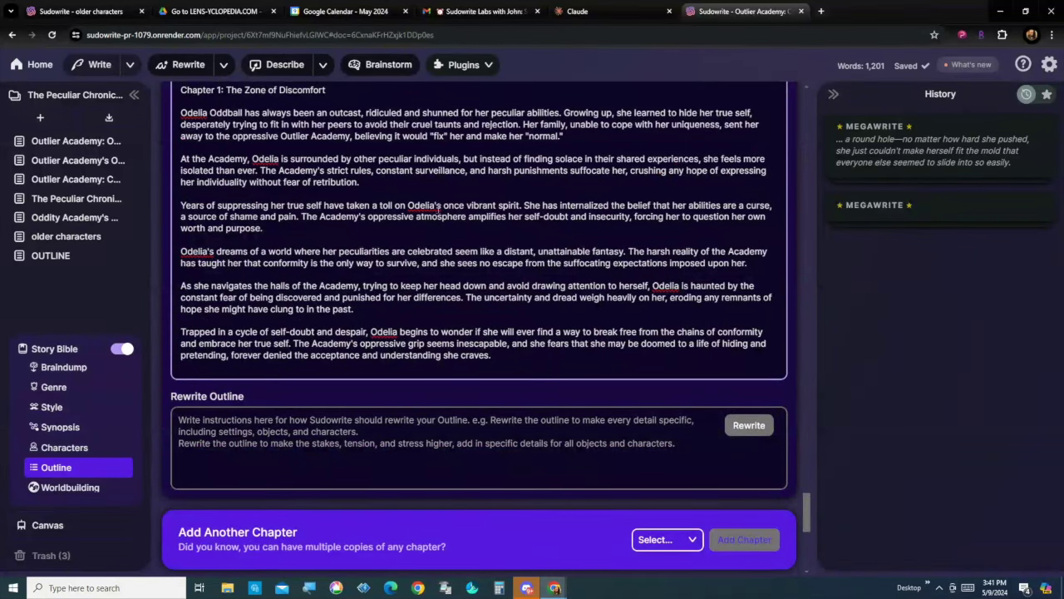
{"action": "scroll", "coordinate": [444, 218], "scroll_direction": "down", "scroll_amount": 2}
{"action": "scroll", "coordinate": [444, 214], "scroll_direction": "down", "scroll_amount": 3}
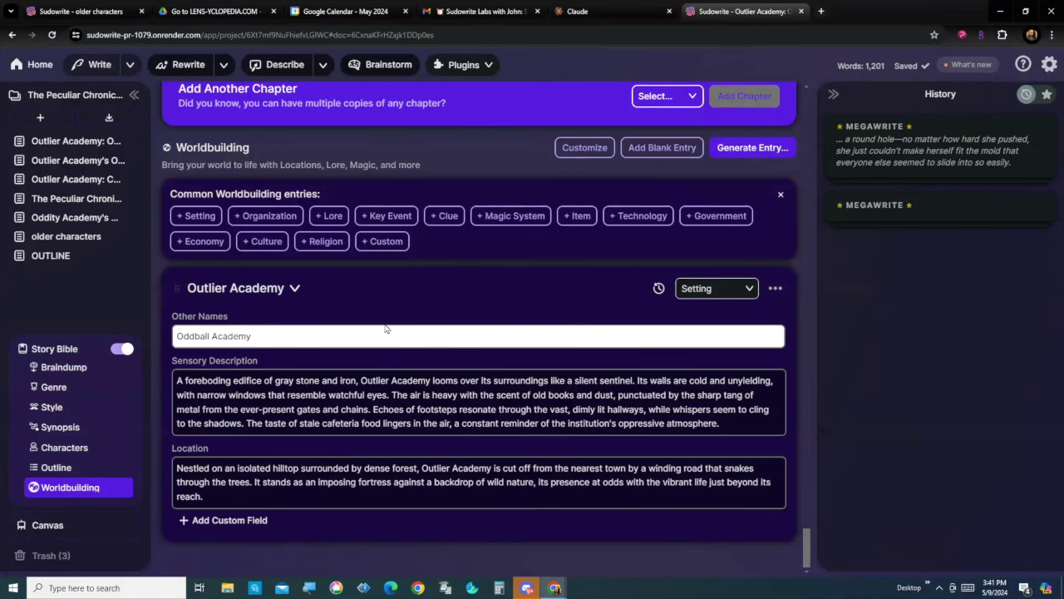
Step: Return to the Odelia Oddball card and open the custom instructions for generating a new character
{"action": "scroll", "coordinate": [432, 321], "scroll_direction": "up", "scroll_amount": 2}
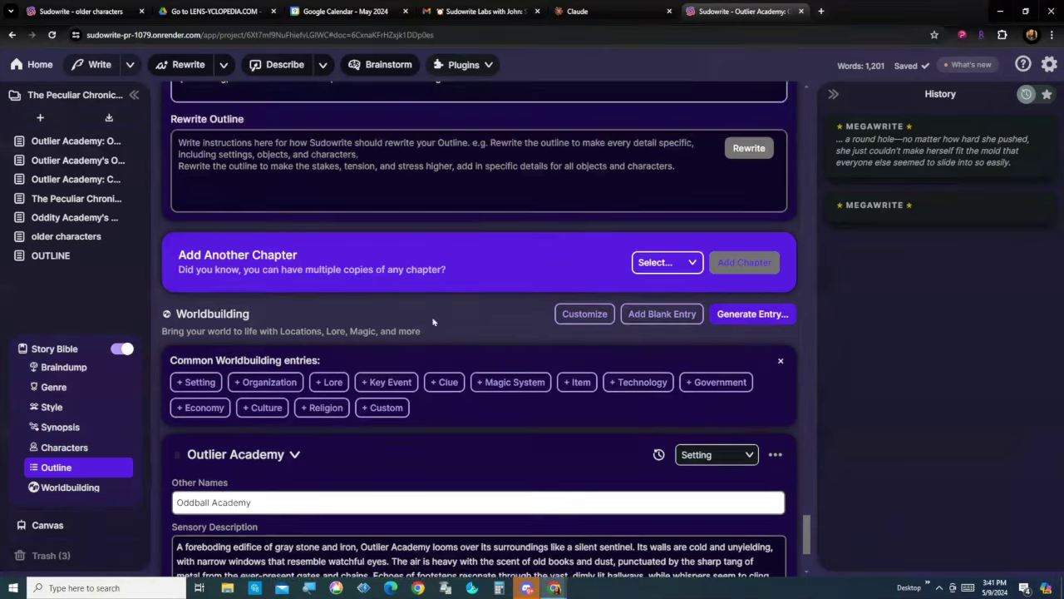
{"action": "scroll", "coordinate": [433, 321], "scroll_direction": "up", "scroll_amount": 8}
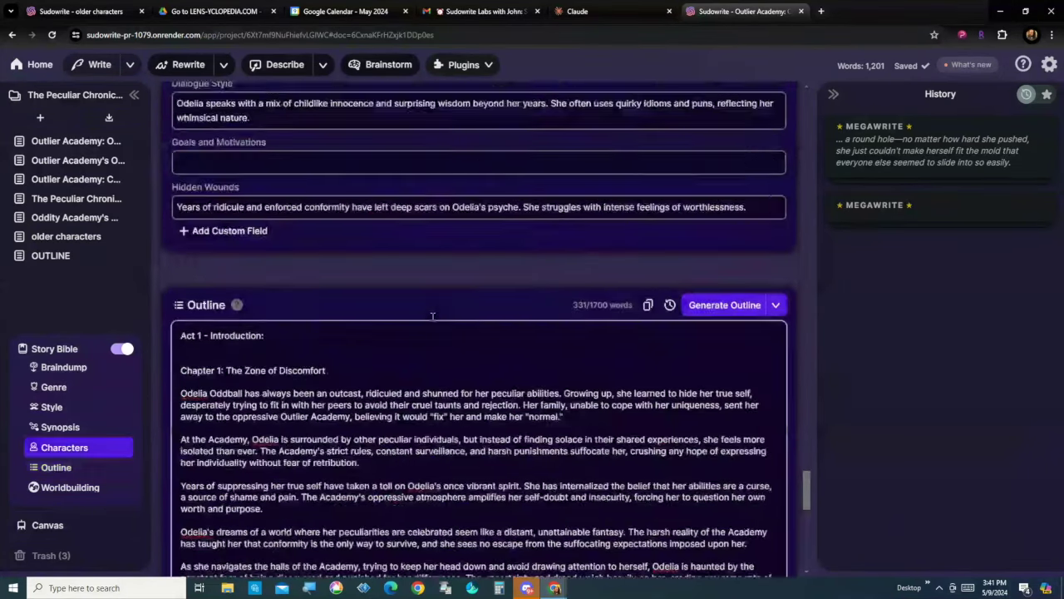
{"action": "scroll", "coordinate": [432, 319], "scroll_direction": "up", "scroll_amount": 3}
{"action": "scroll", "coordinate": [432, 321], "scroll_direction": "up", "scroll_amount": 3}
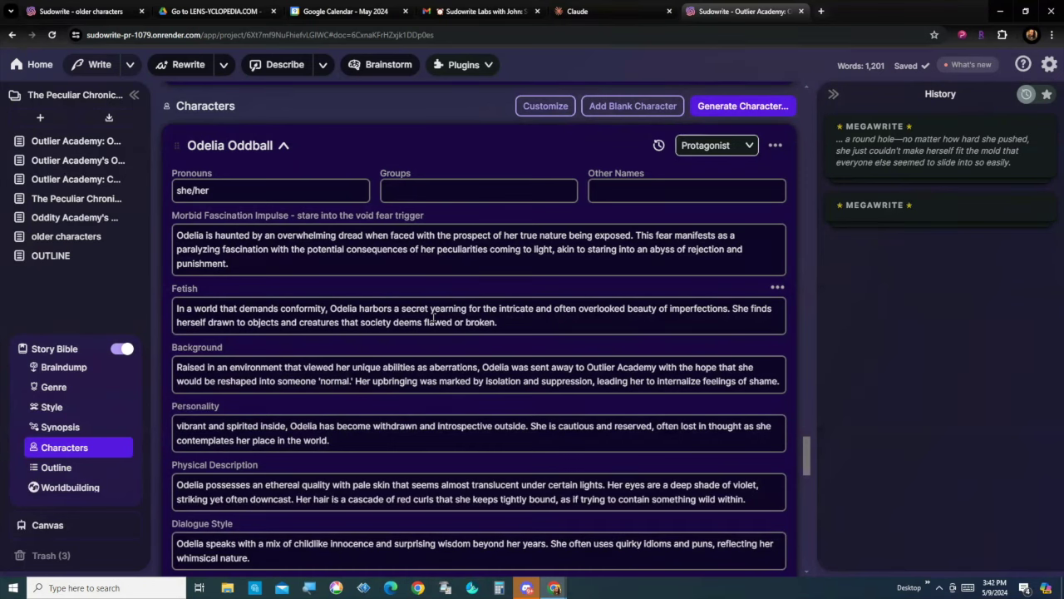
{"action": "left_click", "coordinate": [752, 107]}
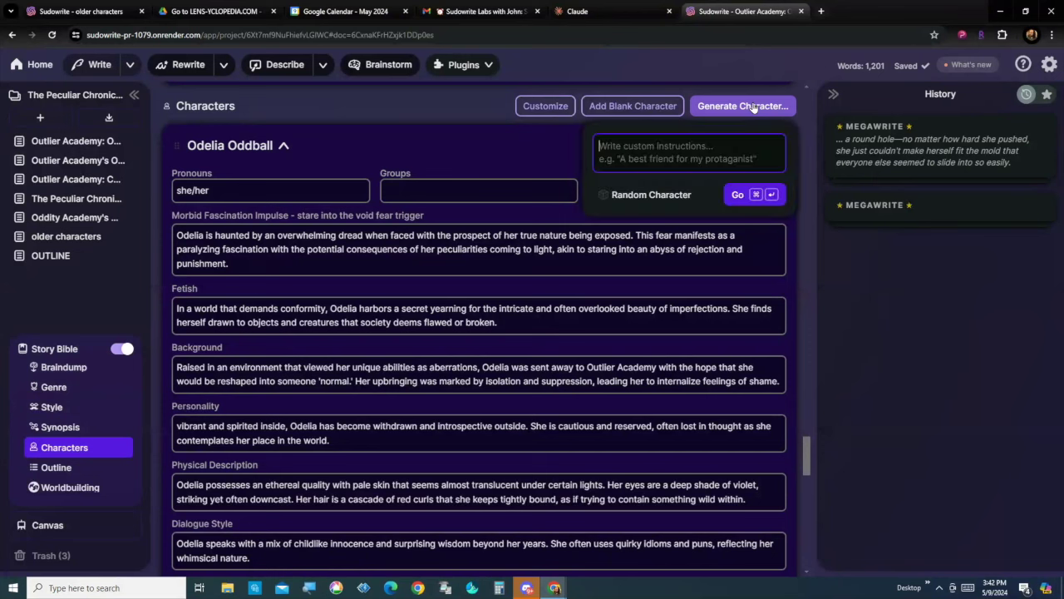